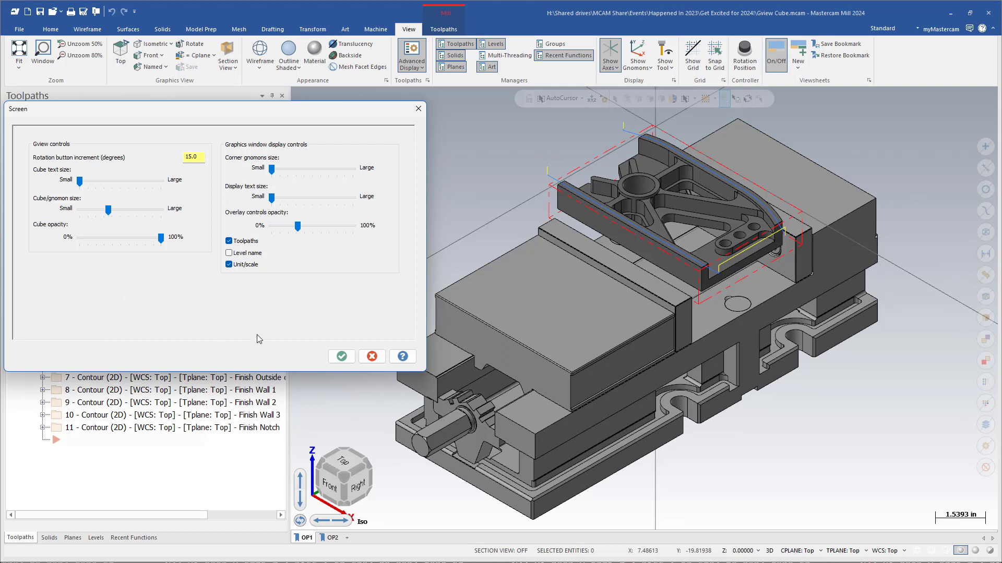
Dismiss the Screen settings without saving, and orient the graphics view to Top, followed by Front
{"action": "left_click", "coordinate": [372, 356]}
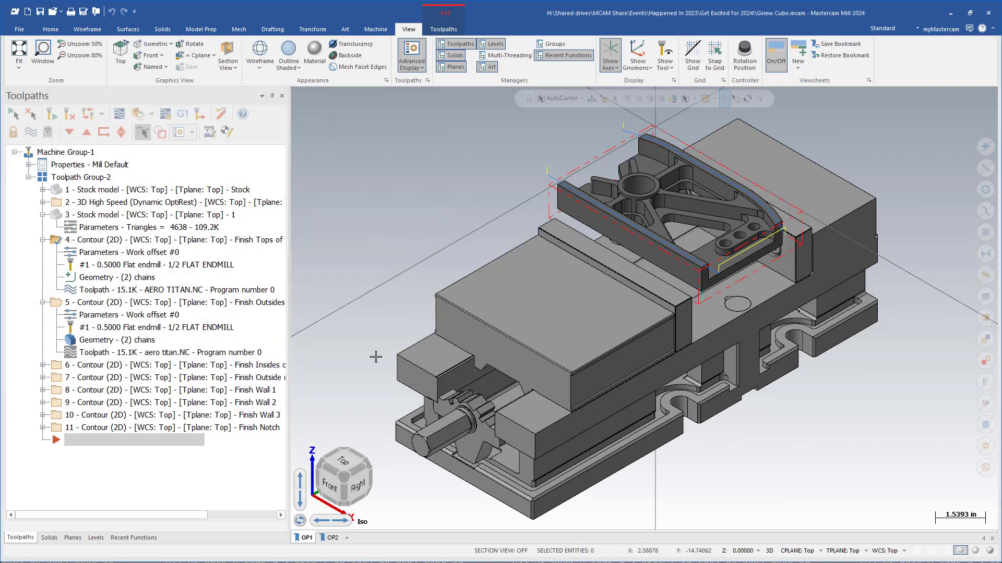
{"action": "left_click", "coordinate": [349, 467]}
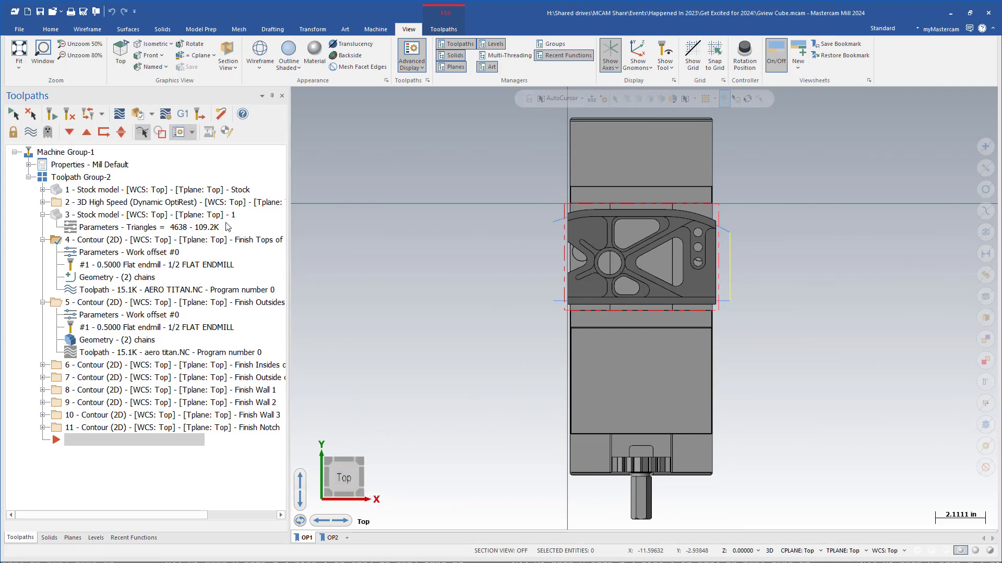
{"action": "left_click", "coordinate": [148, 56]}
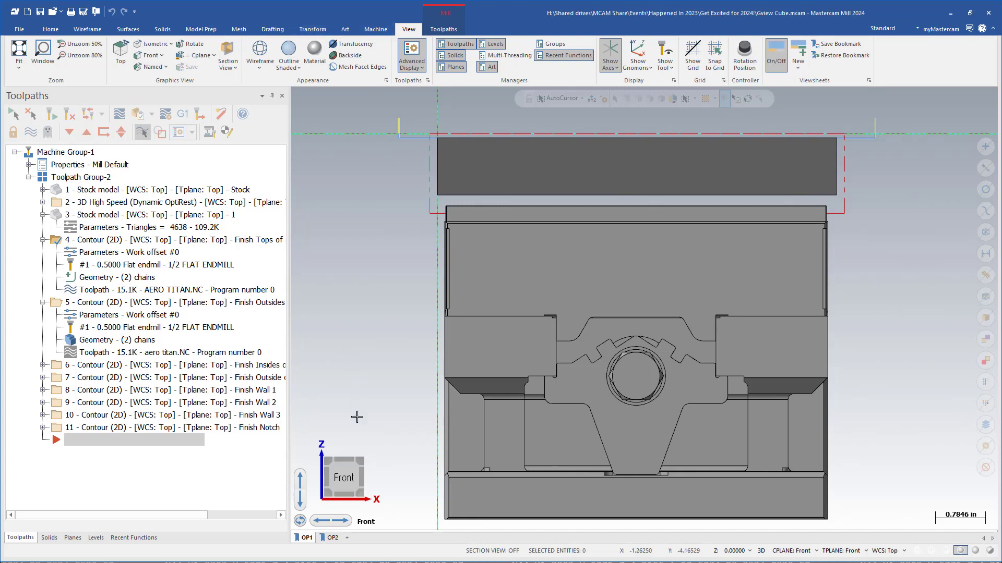
{"action": "right_click", "coordinate": [360, 339]}
{"action": "left_click", "coordinate": [338, 348]}
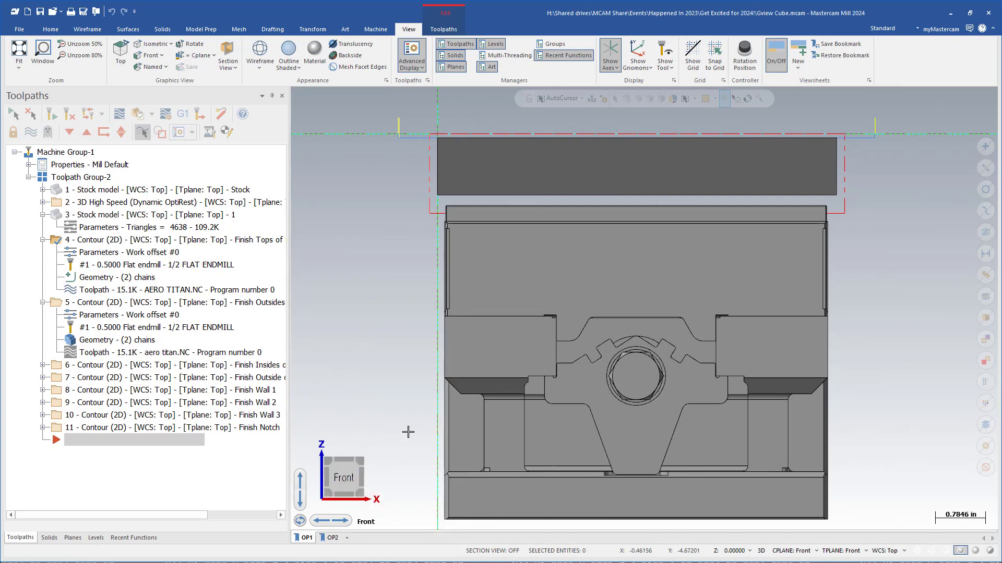
Use the view cube to view the vise from its Front/Right, Right/Back and Back/Bottom edges and its Right/Back/Bottom corner
{"action": "left_click", "coordinate": [362, 477]}
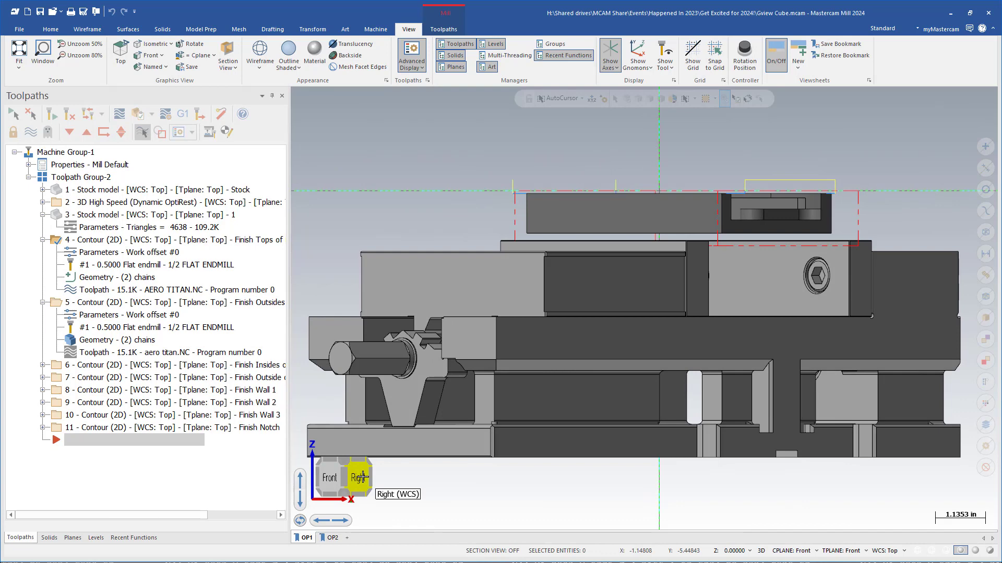
{"action": "left_click", "coordinate": [363, 478]}
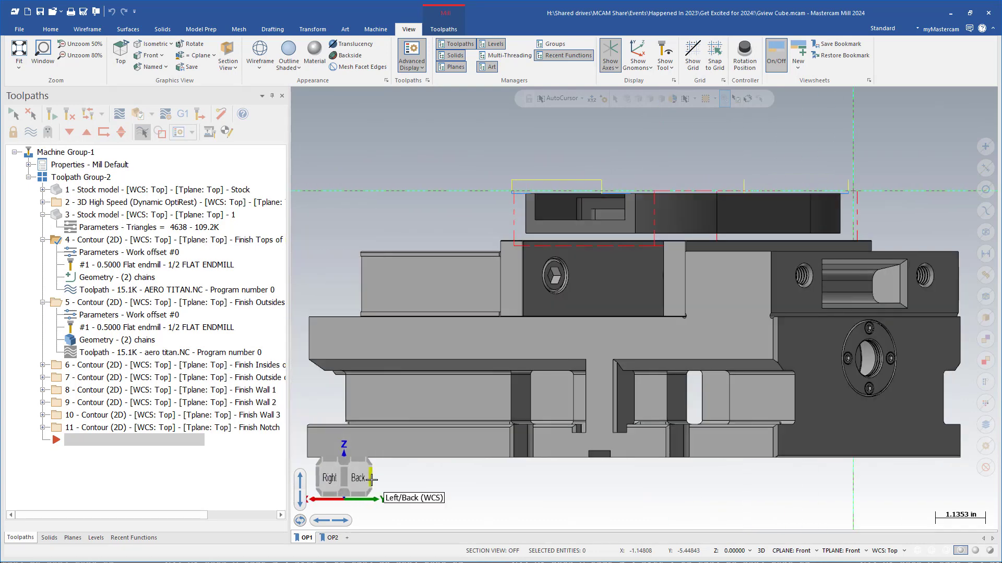
{"action": "left_click", "coordinate": [359, 496]}
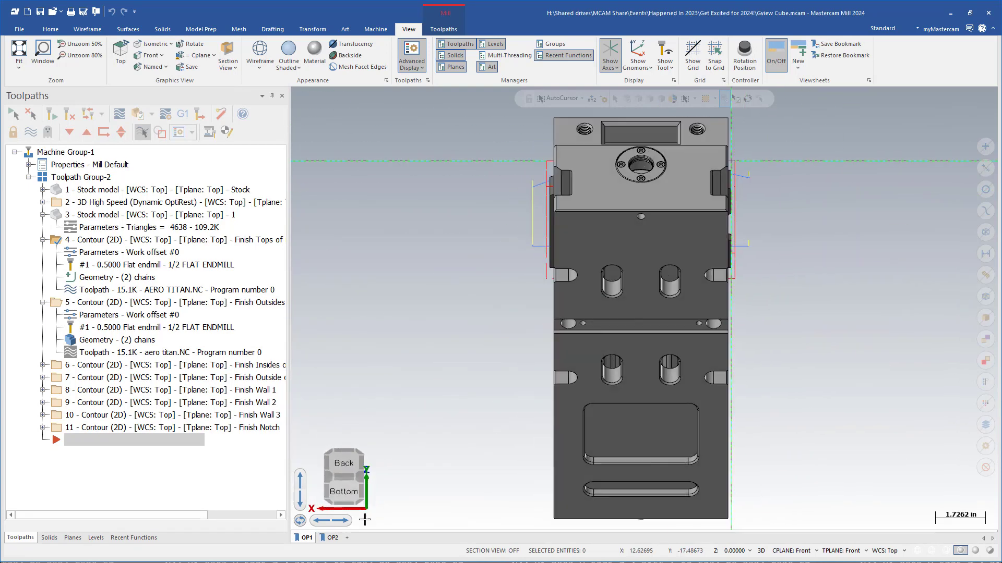
{"action": "left_click", "coordinate": [328, 478]}
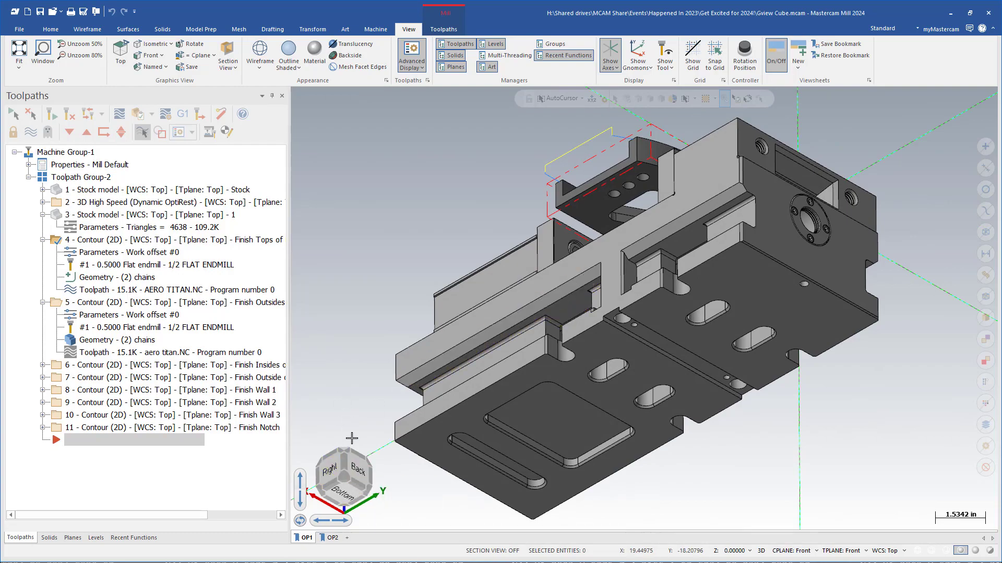
Rotate the model freely with the view cube, ending with its Top, Front and Right sides facing forward
{"action": "left_click", "coordinate": [348, 491]}
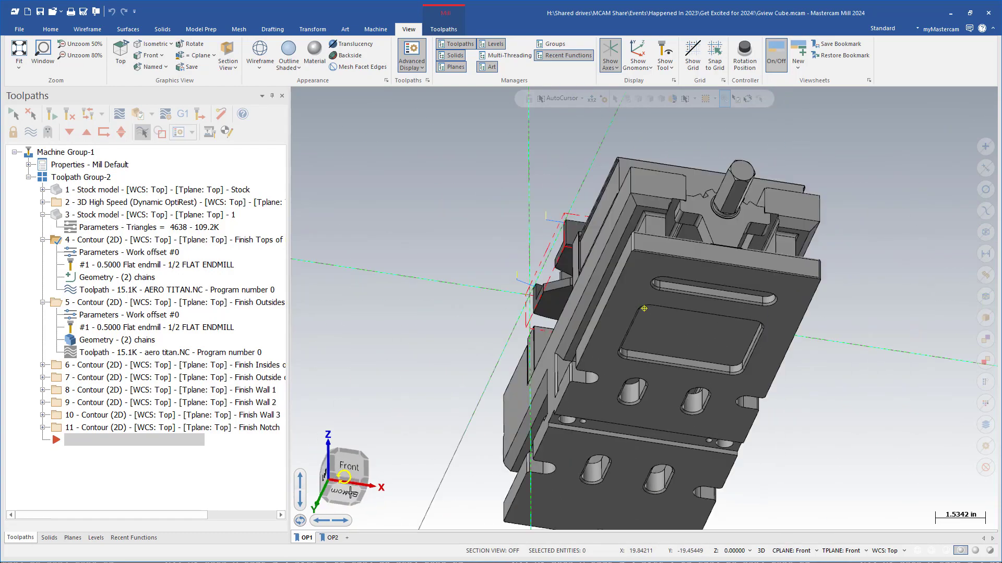
{"action": "left_click_drag", "start_coordinate": [350, 492], "coordinate": [349, 464]}
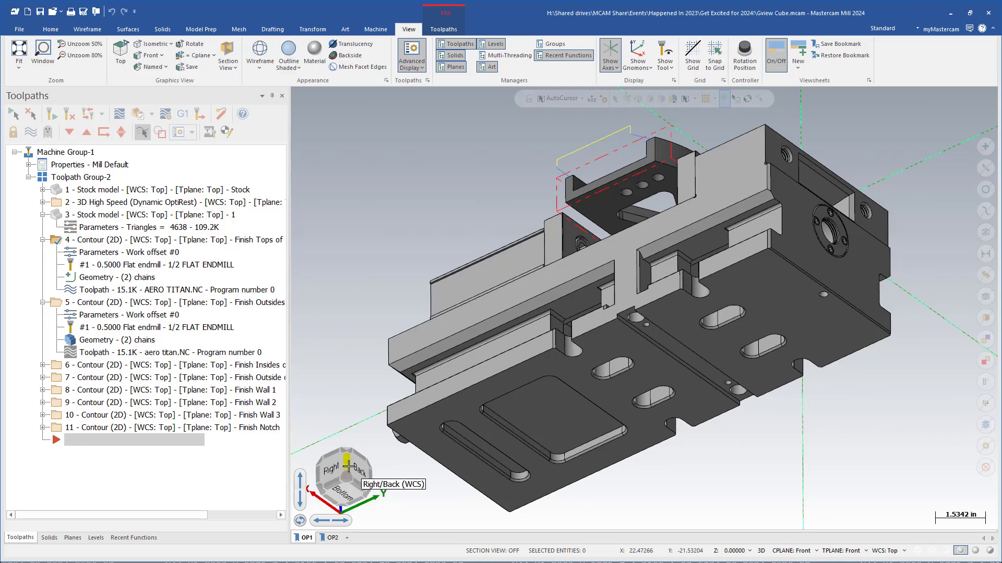
{"action": "left_click_drag", "start_coordinate": [333, 466], "coordinate": [370, 536]}
{"action": "left_click_drag", "start_coordinate": [355, 470], "coordinate": [449, 486]}
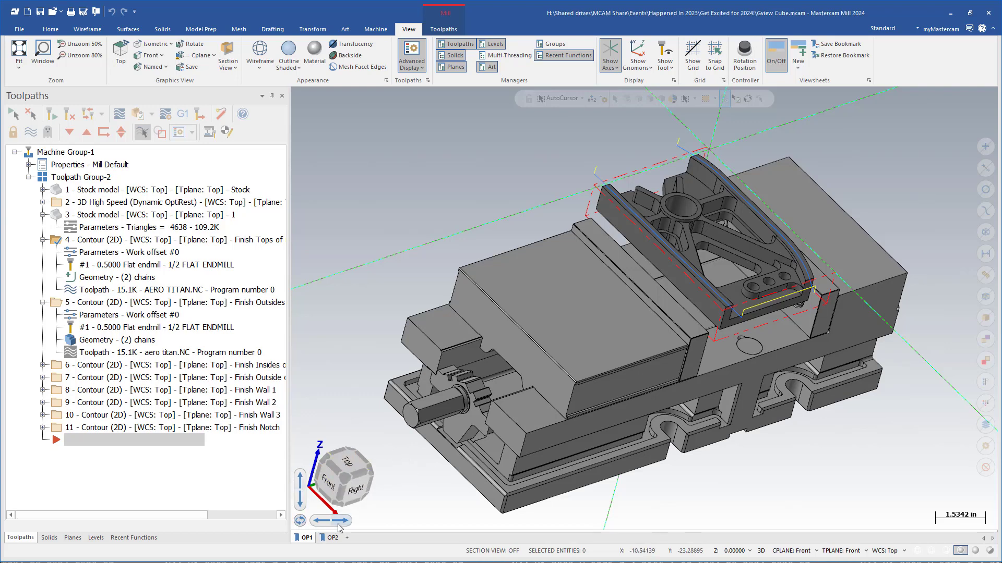
Rotate the model incrementally in both vertical and both horizontal directions using the view cube's rotation controls
{"action": "left_click", "coordinate": [302, 483]}
{"action": "left_click", "coordinate": [302, 483]}
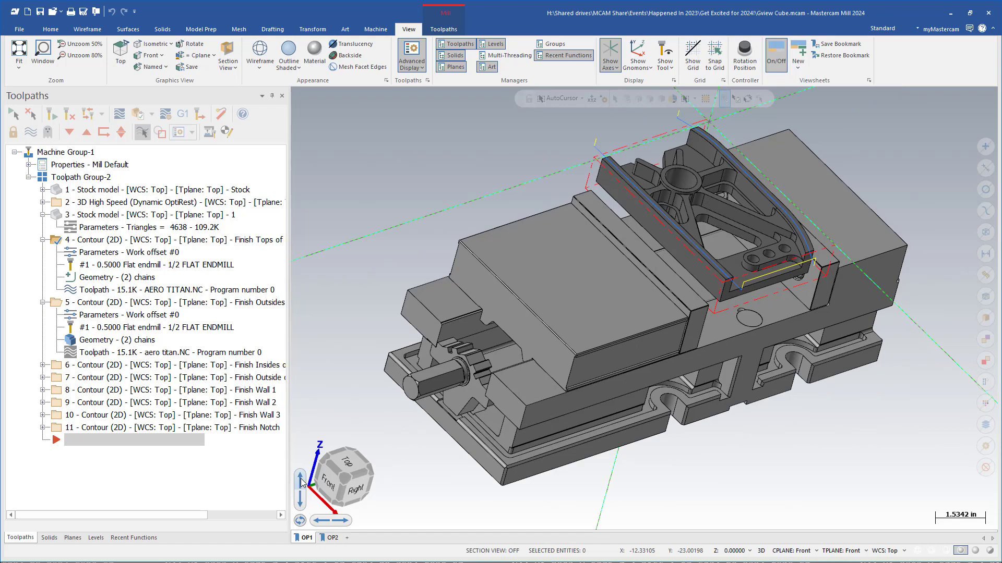
{"action": "left_click", "coordinate": [302, 483], "text": "alt"}
{"action": "left_click", "coordinate": [302, 503], "text": "alt"}
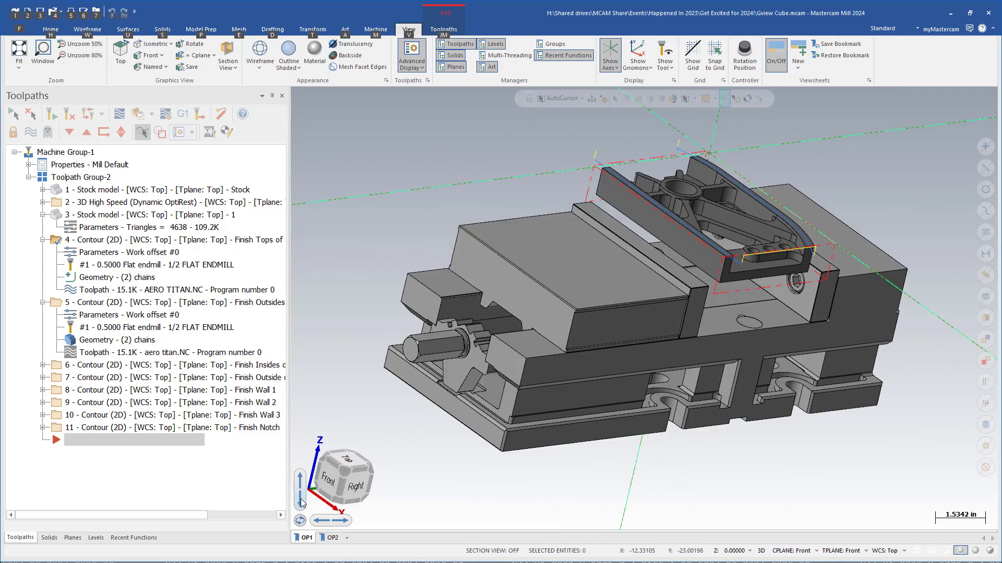
{"action": "left_click", "coordinate": [342, 520]}
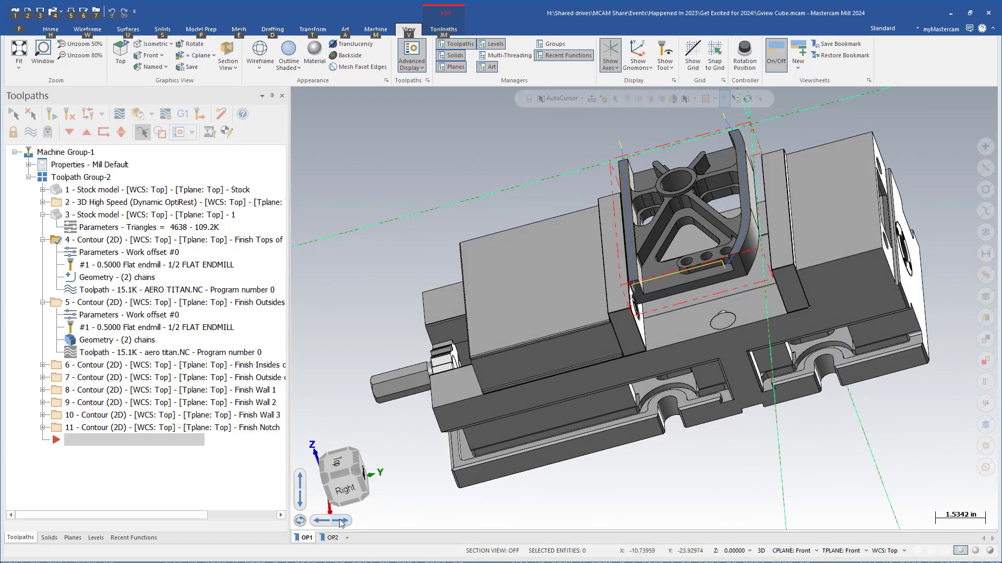
{"action": "left_click", "coordinate": [342, 520]}
{"action": "left_click", "coordinate": [321, 521]}
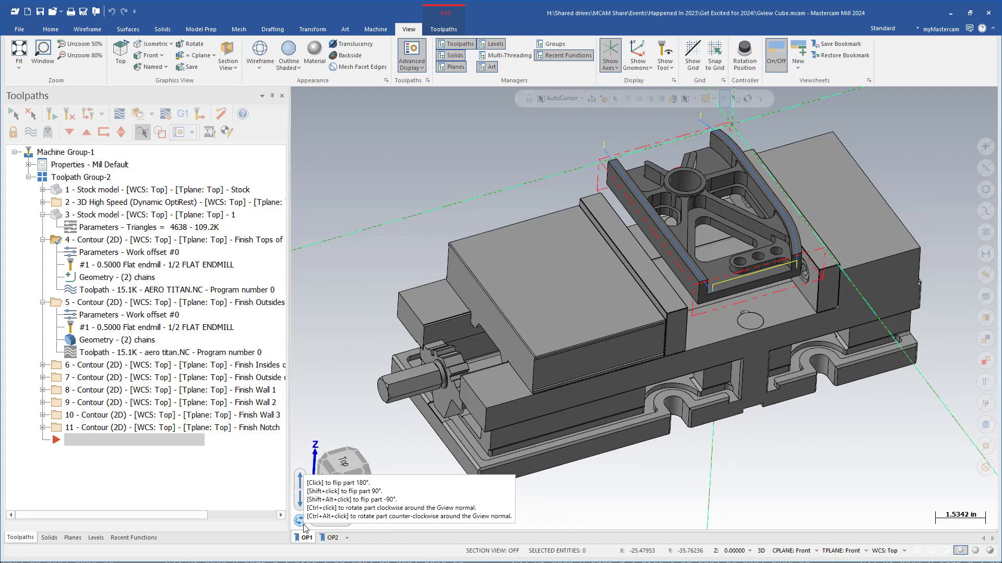
Flip the part 180° and back again, and orient the view to the cube's Top/Front/Right corner
{"action": "left_click", "coordinate": [300, 521]}
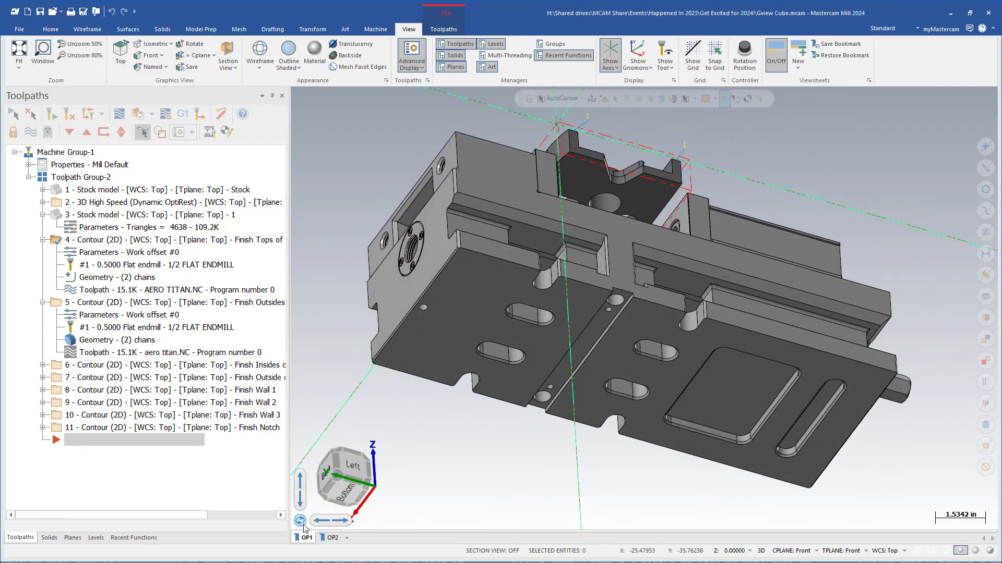
{"action": "left_click", "coordinate": [304, 525]}
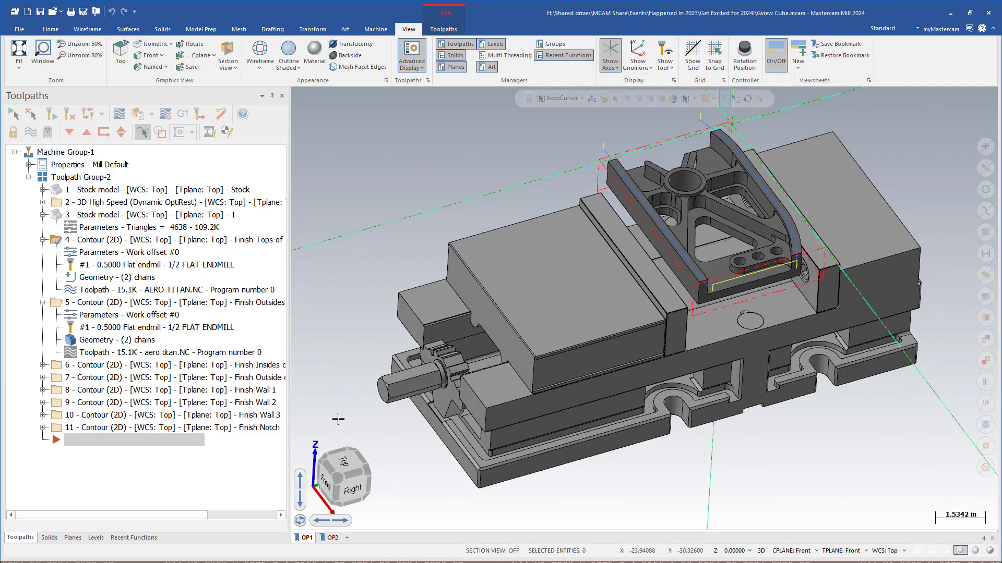
{"action": "left_click", "coordinate": [345, 475]}
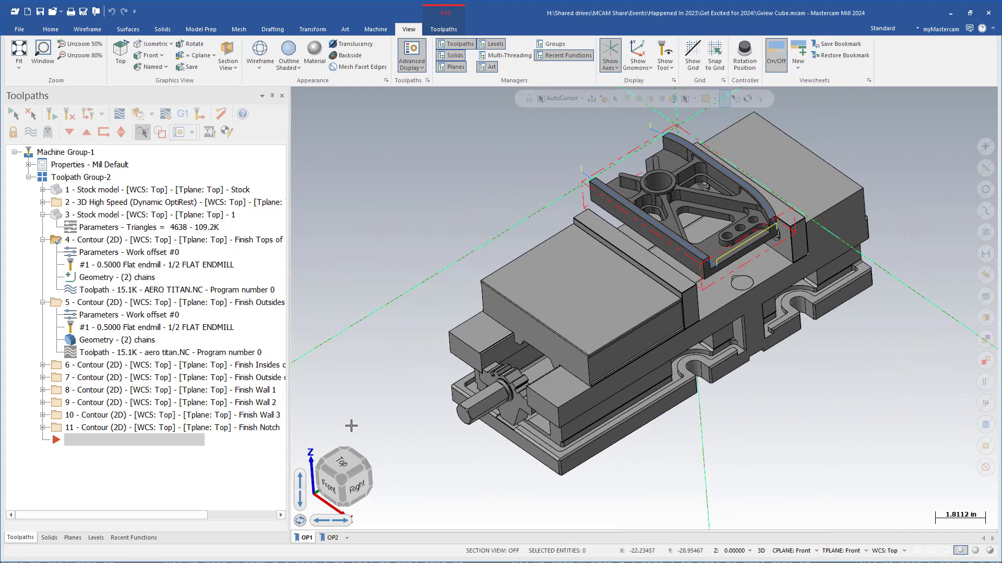
Check the view cube's options, set the Right side plane as the WCS, and orient the view to the cube's Top face
{"action": "right_click", "coordinate": [346, 470]}
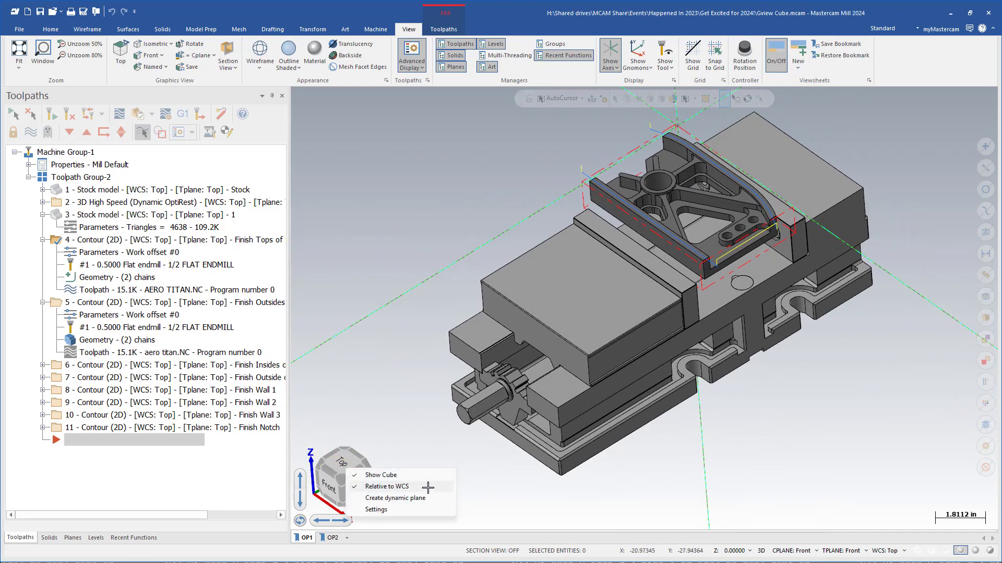
{"action": "left_click", "coordinate": [410, 415]}
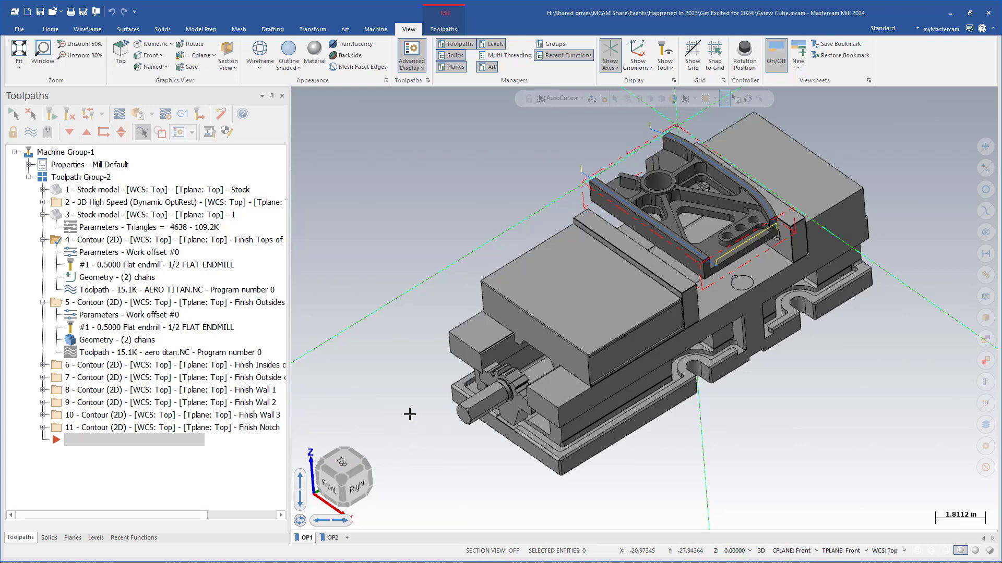
{"action": "left_click", "coordinate": [74, 539]}
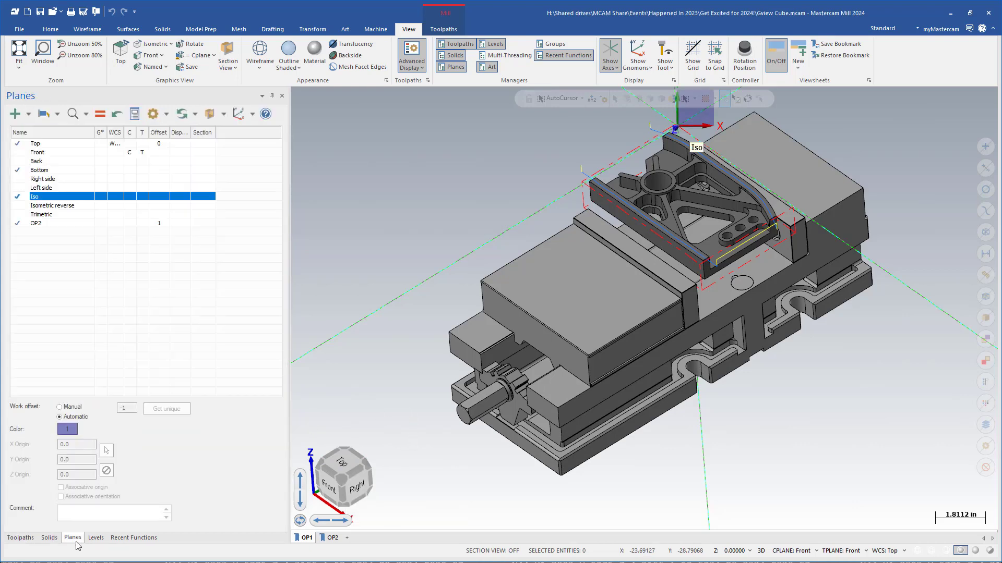
{"action": "left_click", "coordinate": [115, 179]}
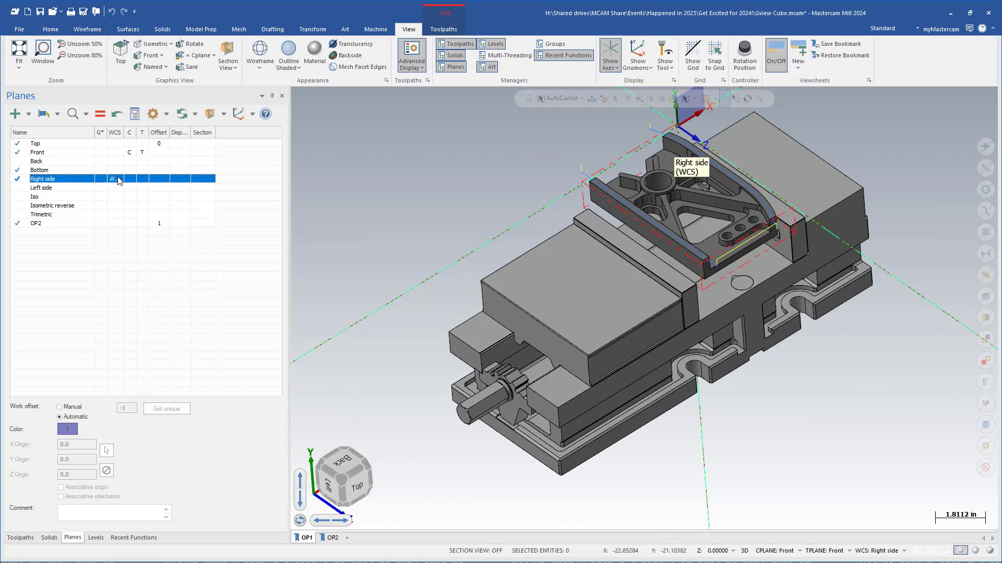
{"action": "left_click", "coordinate": [360, 487]}
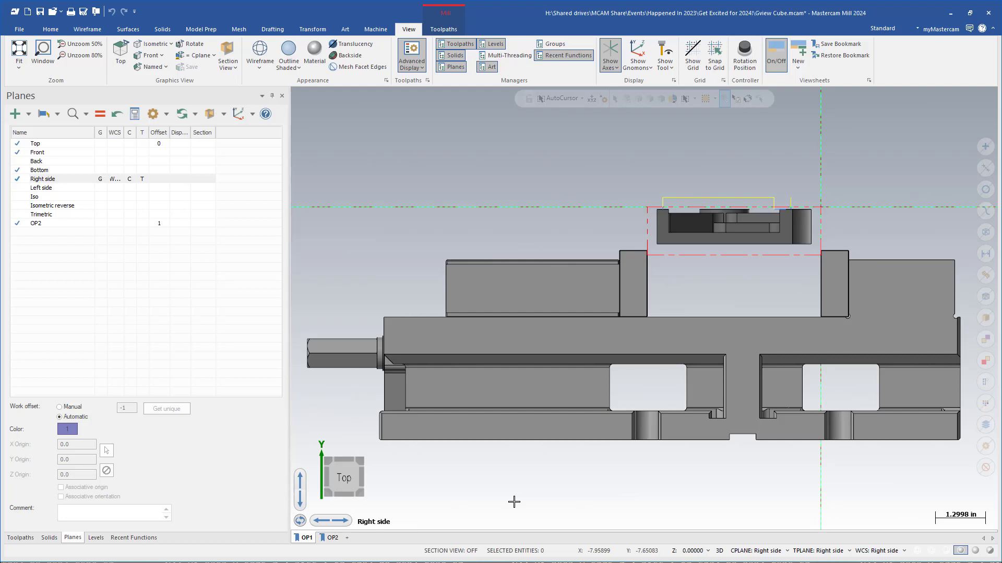
Restore the OP1 viewsheet, switch to the OP2 viewsheet, and orient the view to the cube's Top face relative to the OP2 WCS
{"action": "left_click", "coordinate": [306, 538]}
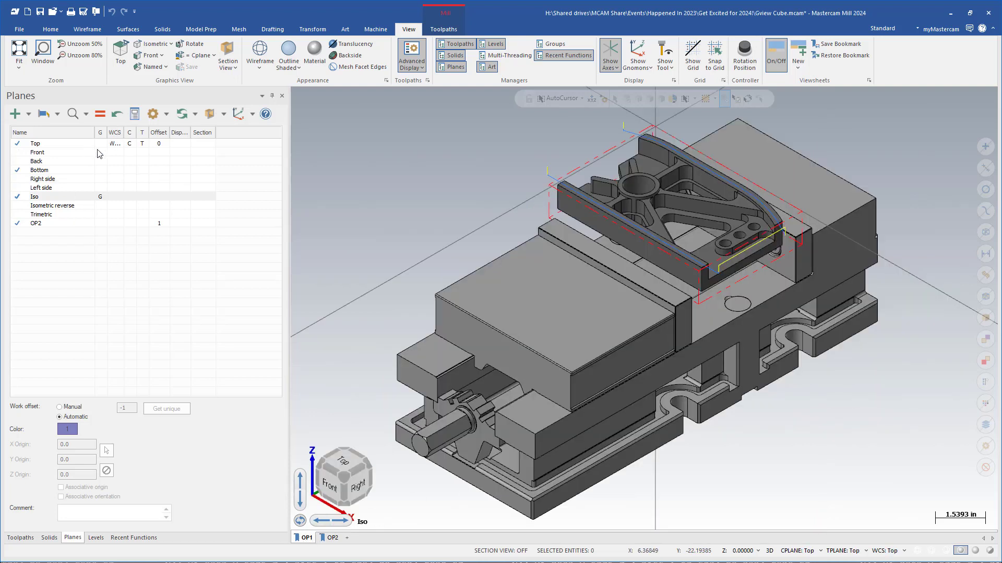
{"action": "left_click", "coordinate": [333, 538]}
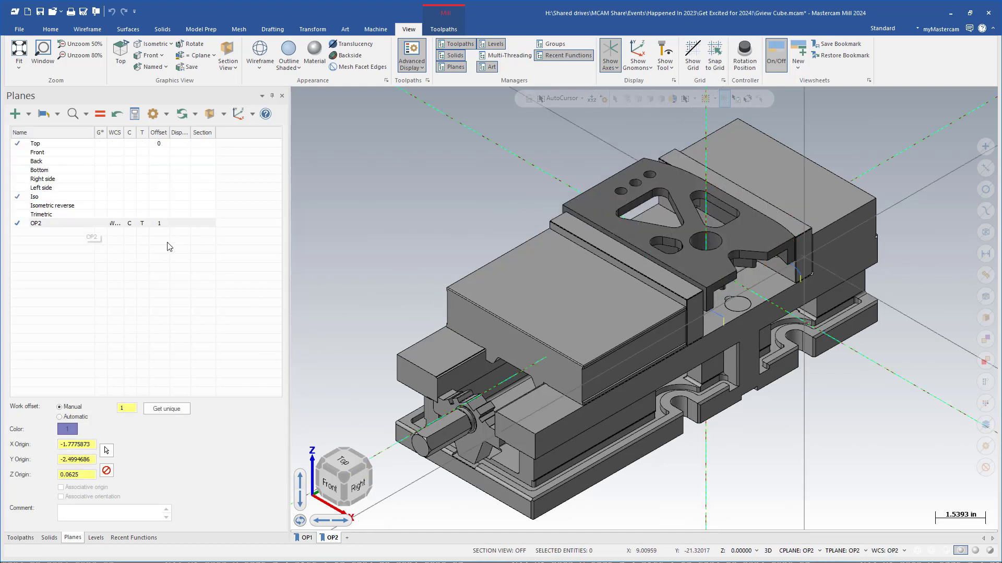
{"action": "left_click_drag", "start_coordinate": [356, 462], "coordinate": [348, 460]}
{"action": "left_click", "coordinate": [347, 460]}
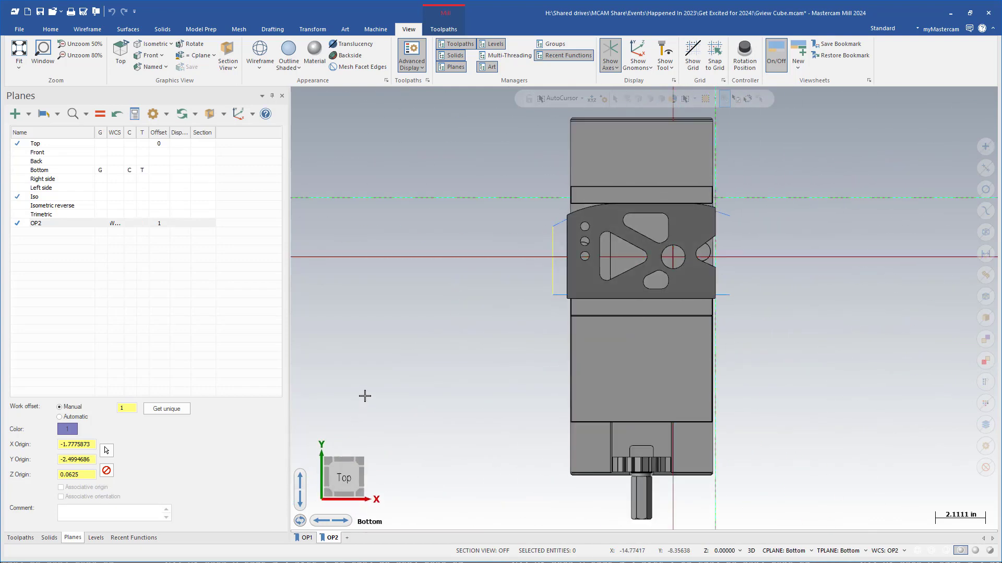
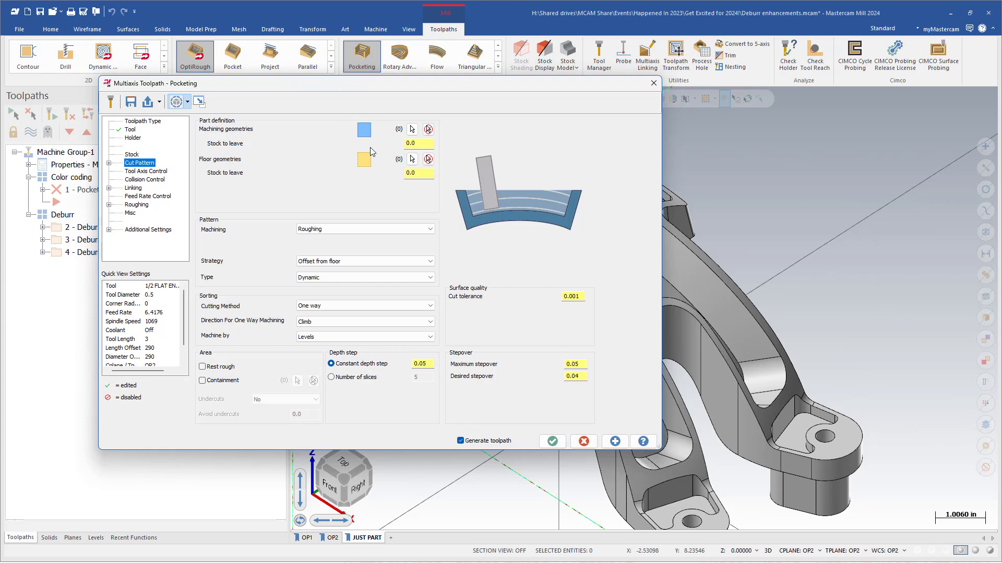
Keep the blue colour for the machining geometries and select all wall faces of the forked arm's large pocket as machining geometry
{"action": "left_click", "coordinate": [364, 130]}
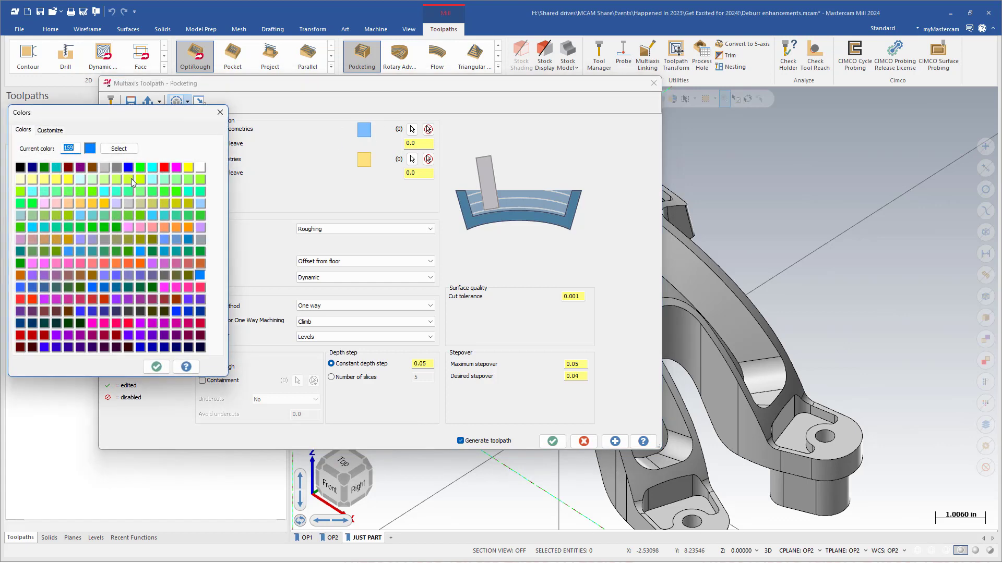
{"action": "left_click", "coordinate": [156, 366]}
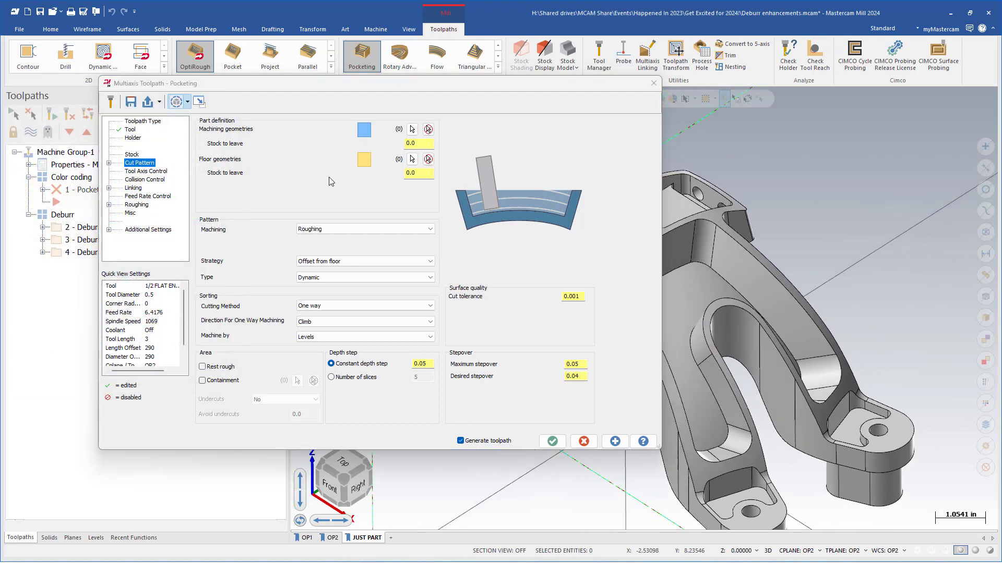
{"action": "left_click", "coordinate": [412, 130]}
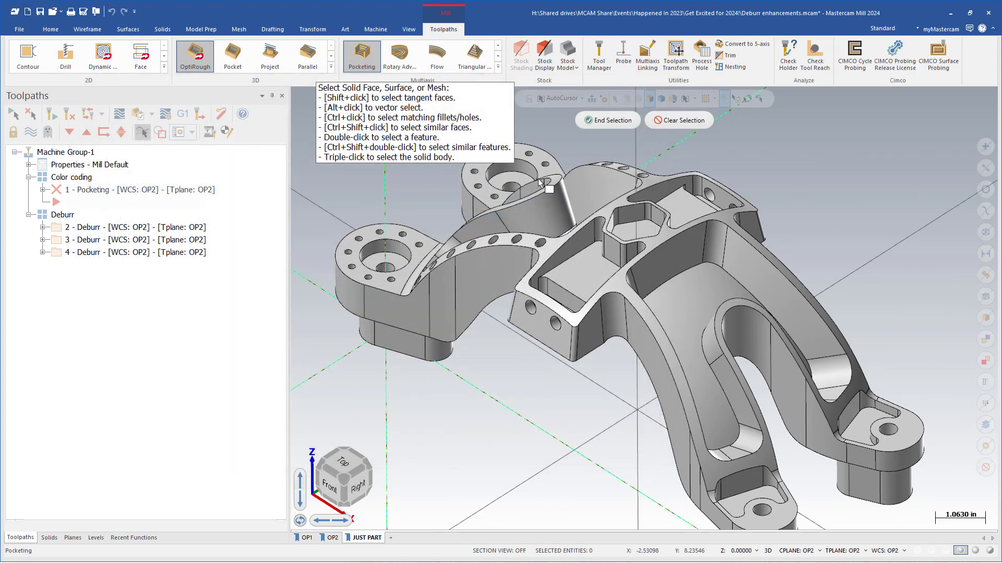
{"action": "double_click", "coordinate": [719, 251]}
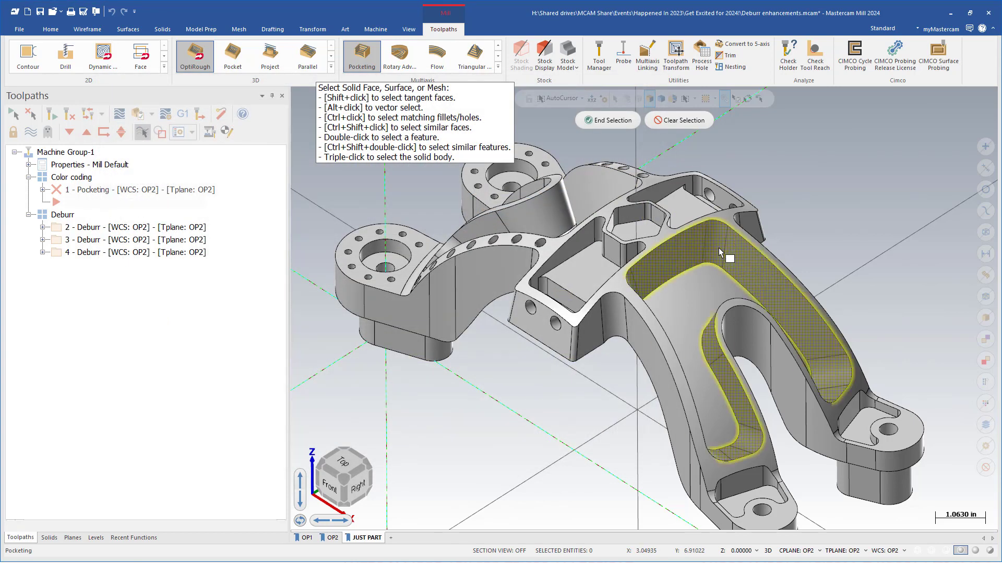
{"action": "left_click", "coordinate": [615, 123]}
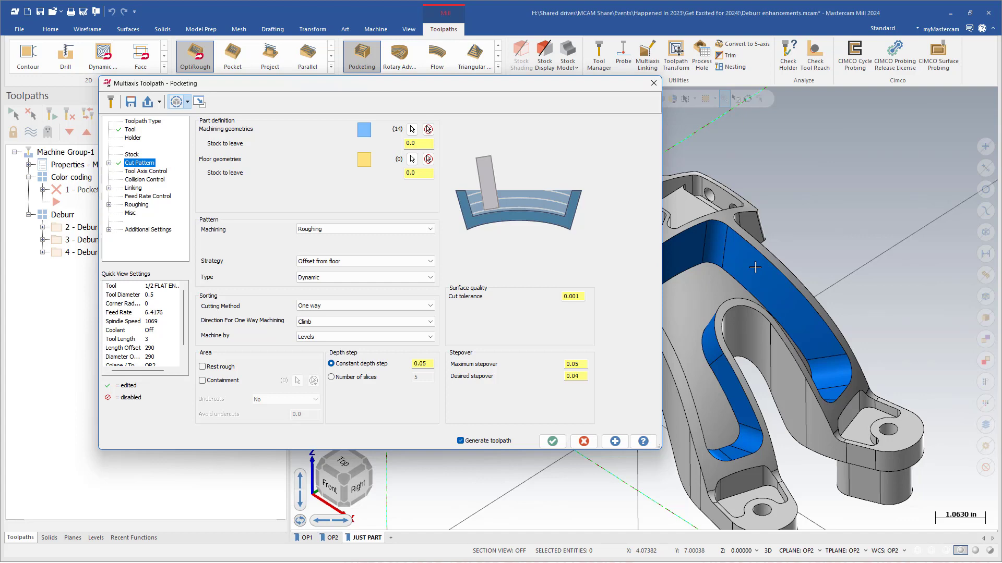
Select the large pocket's floor face as the floor geometry, and move the Pocketing dialog clear of the part
{"action": "left_click", "coordinate": [412, 159]}
{"action": "left_click", "coordinate": [702, 286]}
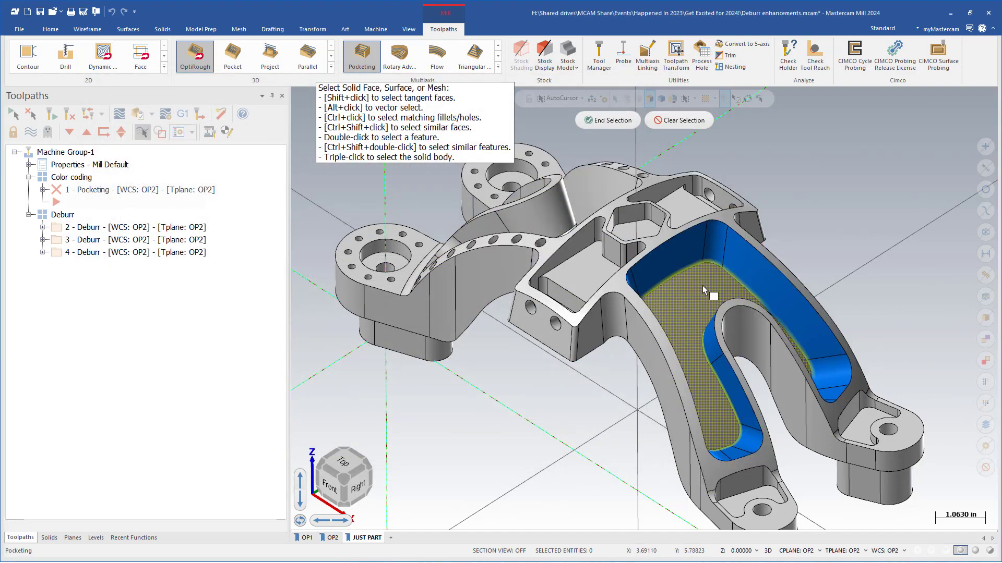
{"action": "left_click", "coordinate": [620, 122]}
{"action": "scroll", "coordinate": [761, 314], "scroll_direction": "down", "scroll_amount": 3}
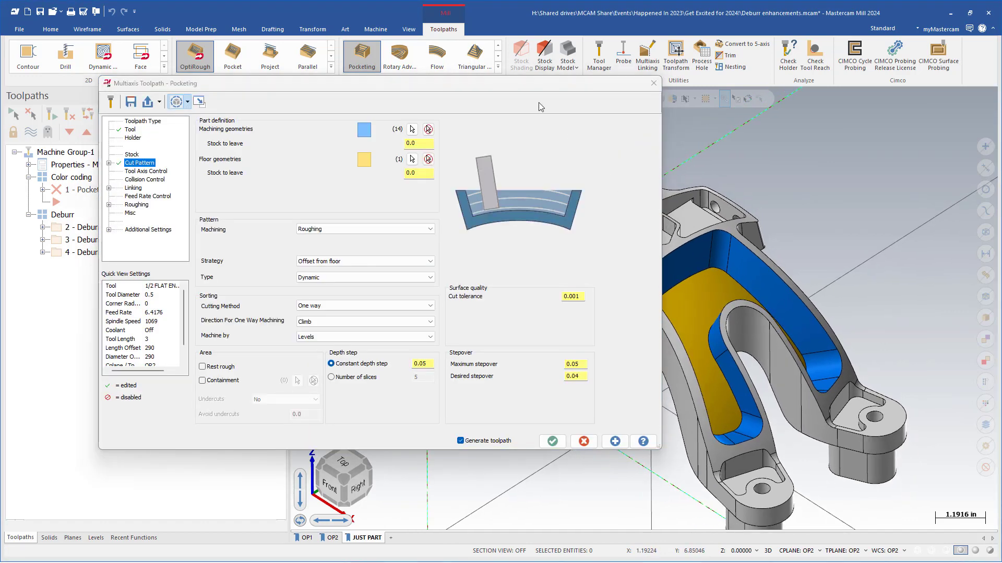
{"action": "left_click_drag", "start_coordinate": [527, 83], "coordinate": [450, 59]}
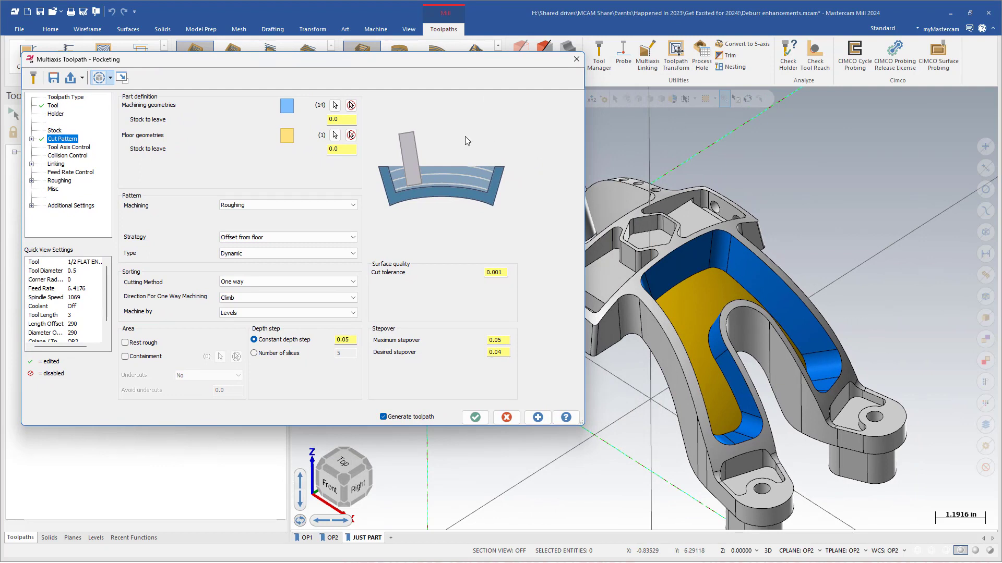
Set the Pocketing cut pattern's constant depth step to 0.2
{"action": "left_click_drag", "start_coordinate": [404, 57], "coordinate": [0, 52]}
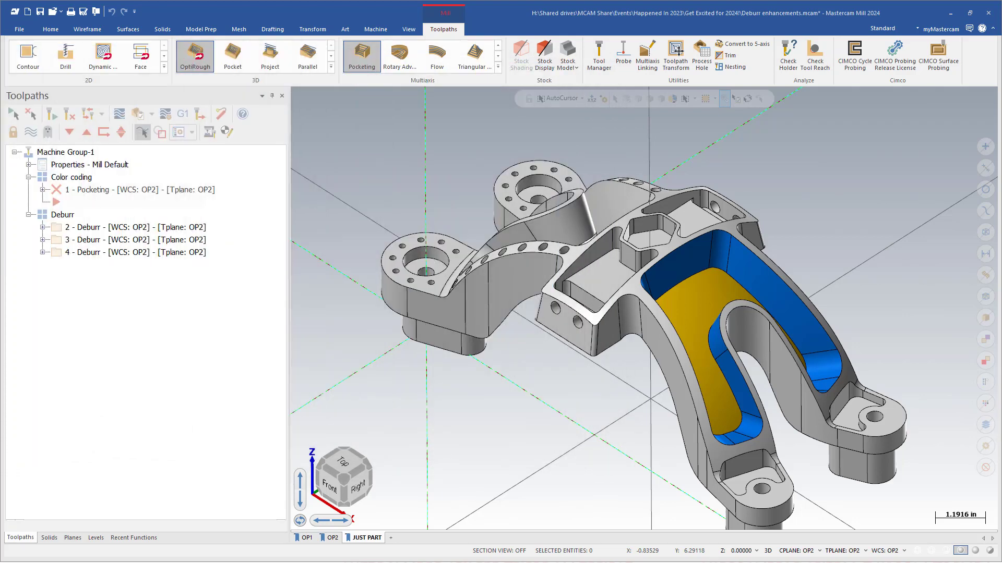
{"action": "left_click_drag", "start_coordinate": [0, 53], "coordinate": [427, 75]}
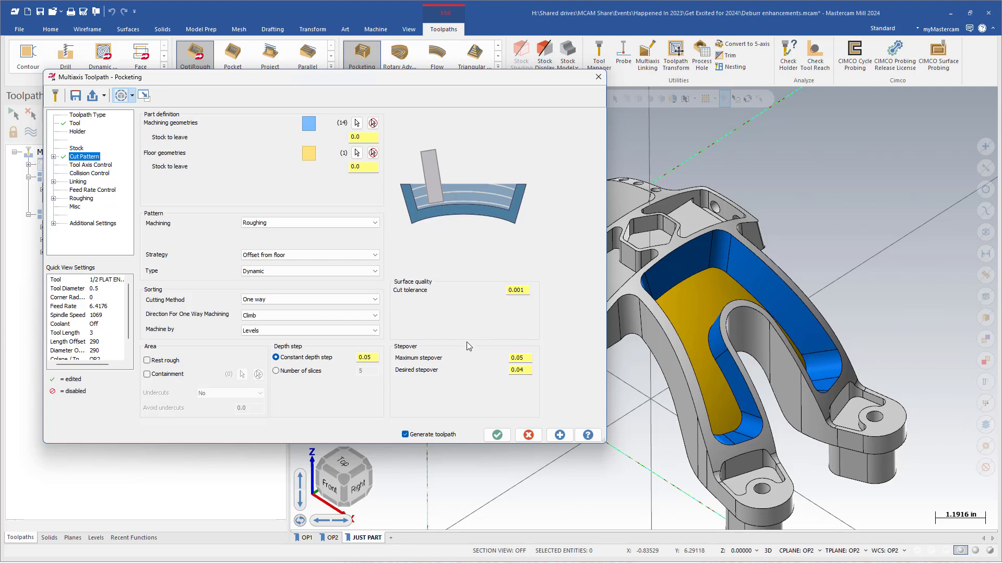
{"action": "left_click", "coordinate": [528, 290]}
{"action": "left_click", "coordinate": [528, 358]}
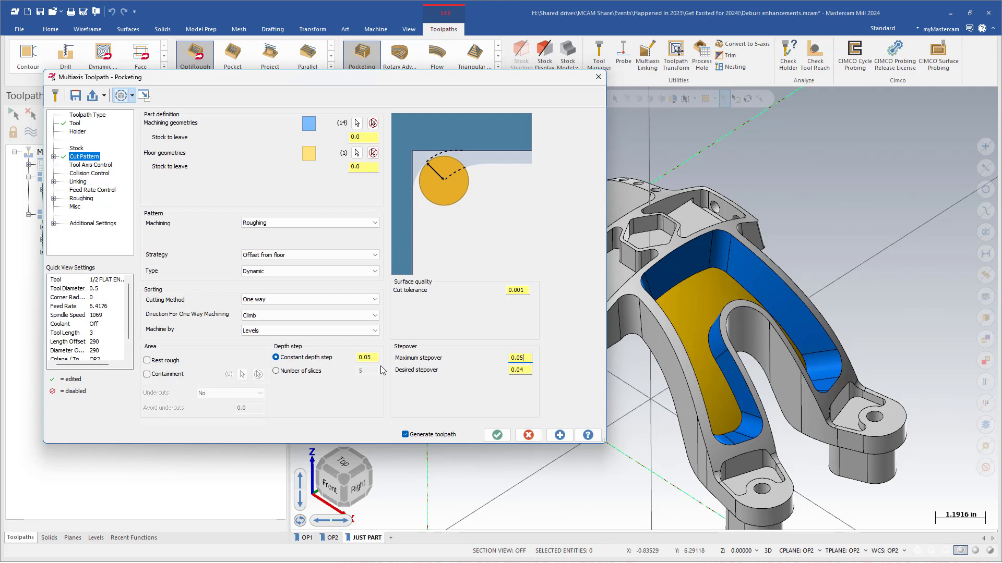
{"action": "left_click", "coordinate": [365, 358]}
{"action": "type", "text": ".2"}
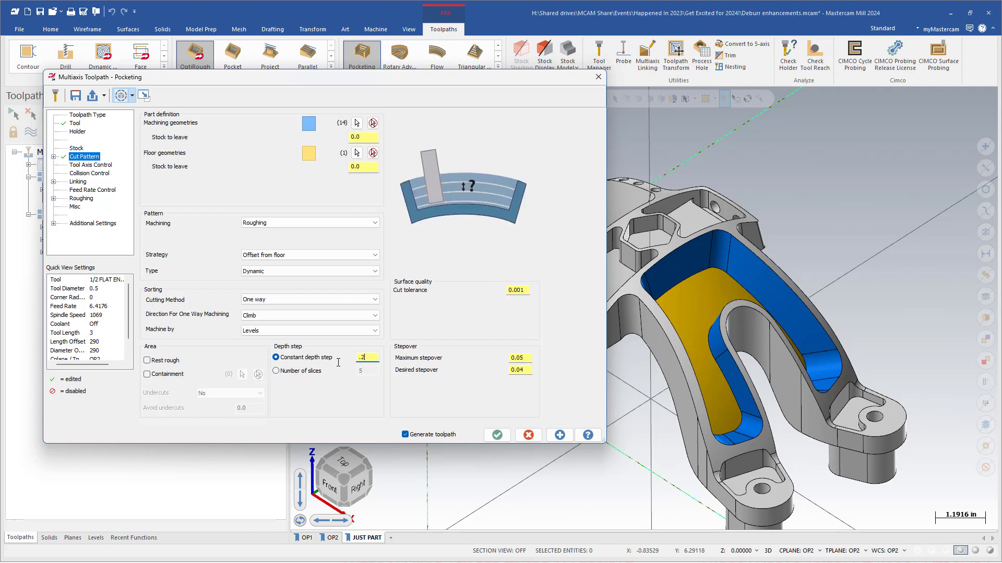
Set the cut tolerance to 0.005 and the maximum stepover to 0.125
{"action": "left_click", "coordinate": [521, 291]}
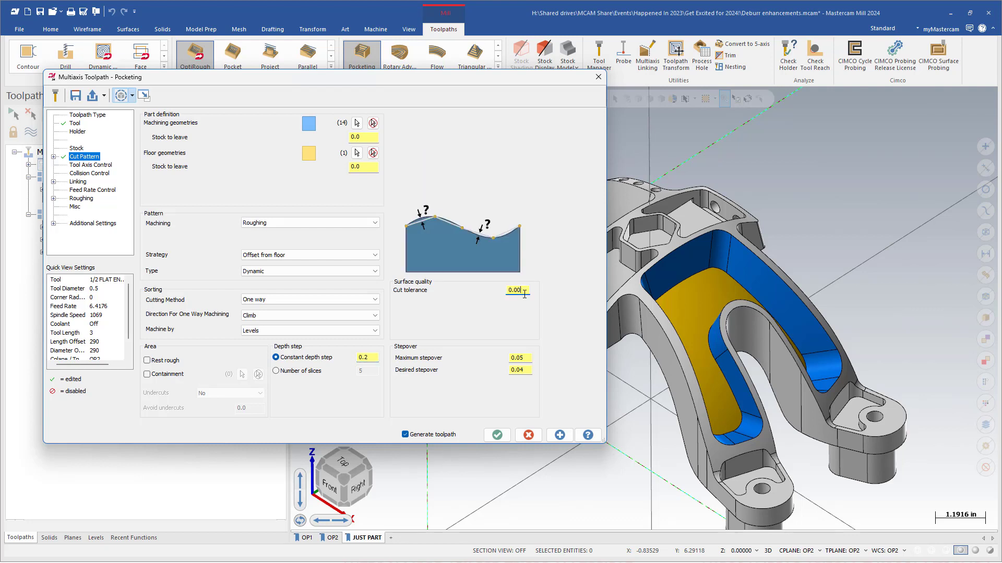
{"action": "left_click", "coordinate": [521, 358]}
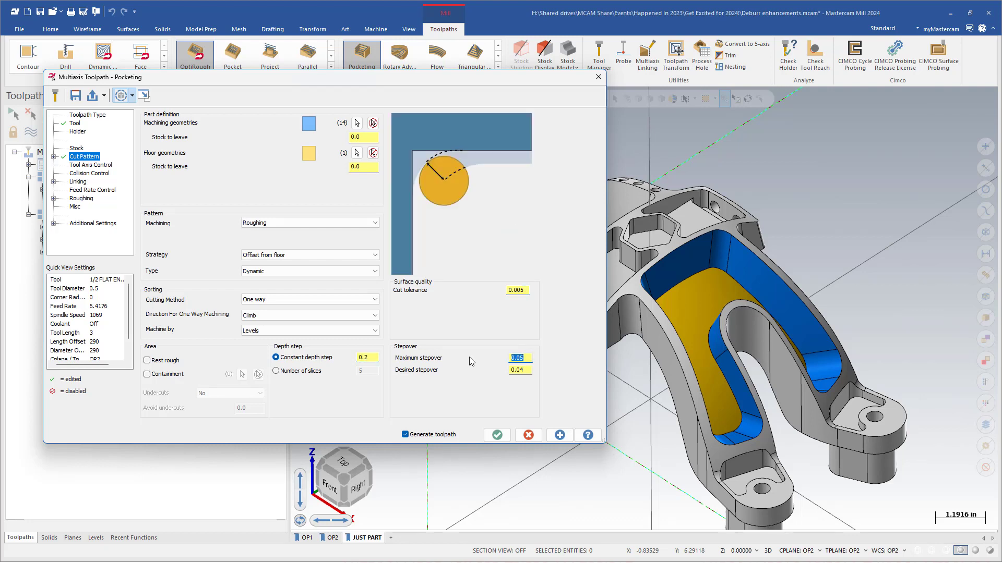
{"action": "type", "text": ".125"}
{"action": "key", "text": "Tab"}
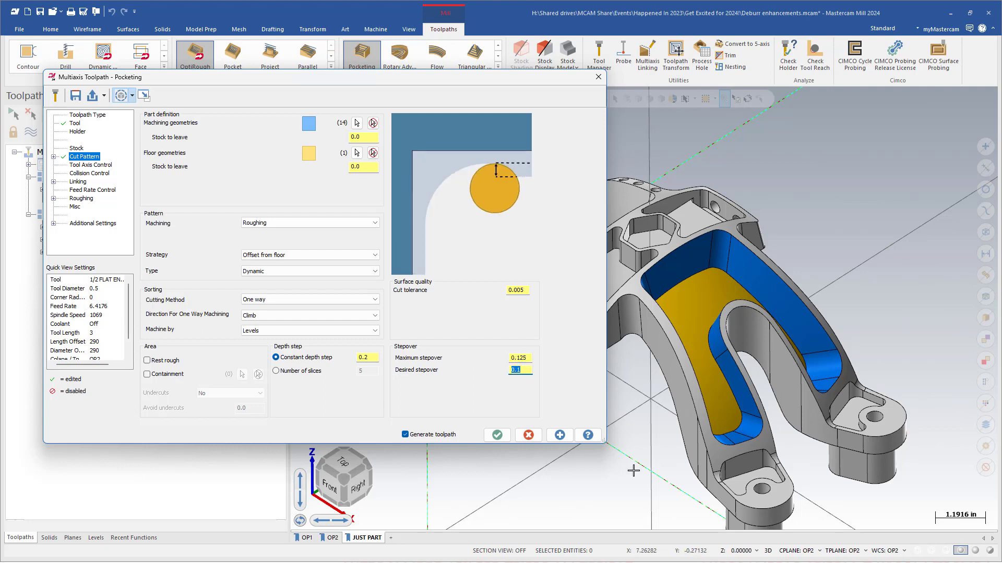
Try to generate the Pocketing toolpath with Job Setup stock, declining to continue without defined stock
{"action": "left_click", "coordinate": [559, 435]}
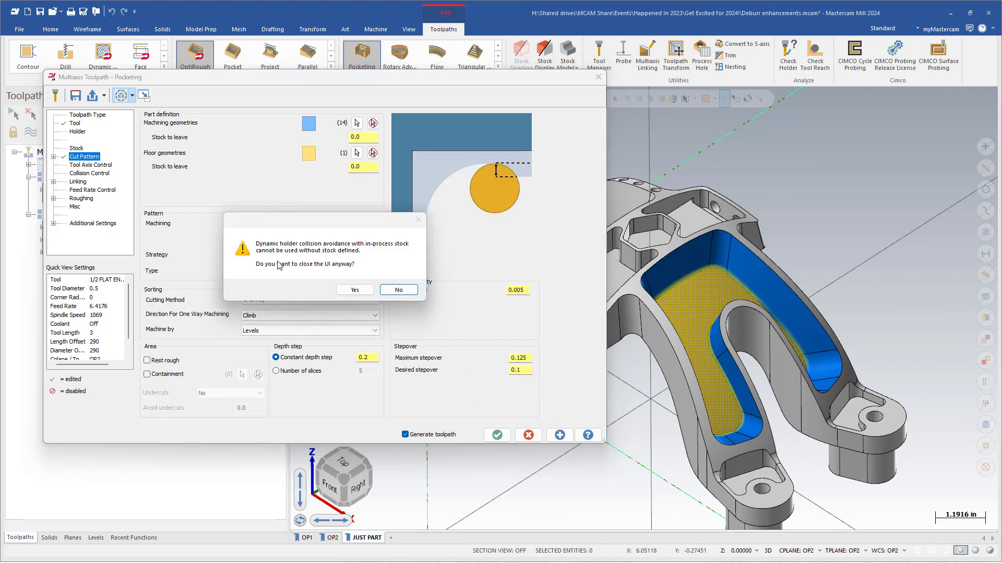
{"action": "left_click", "coordinate": [398, 289]}
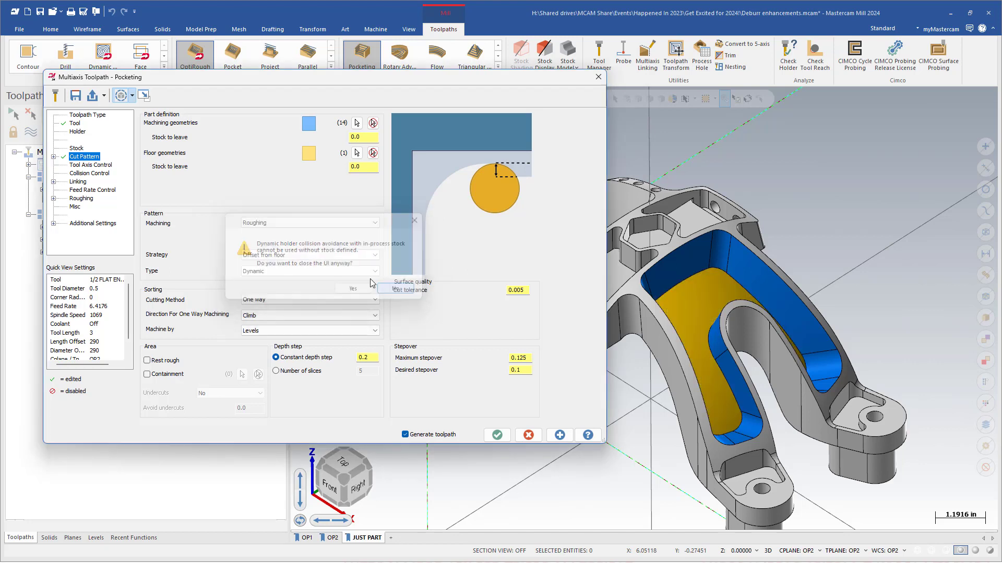
{"action": "left_click", "coordinate": [78, 148]}
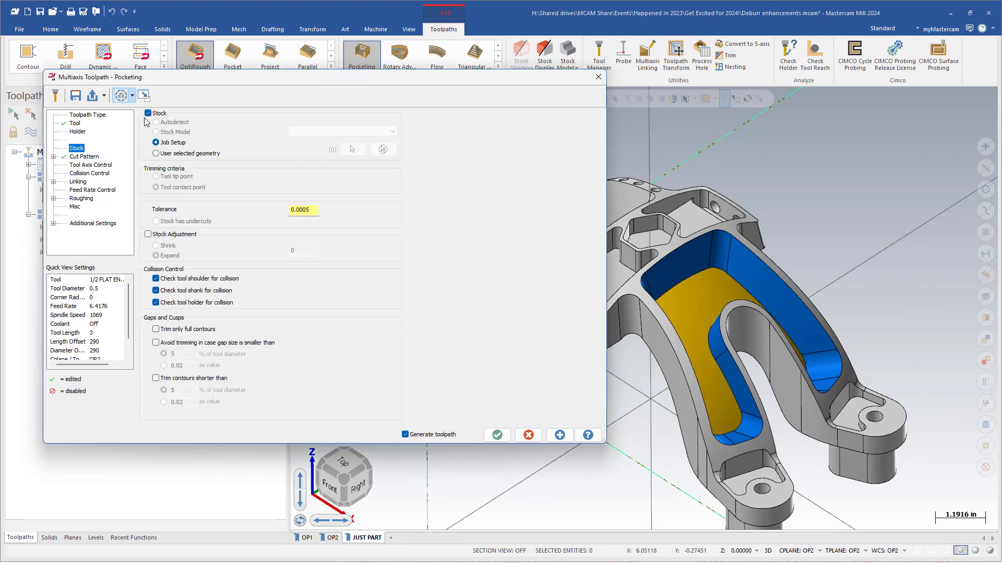
{"action": "left_click", "coordinate": [86, 157]}
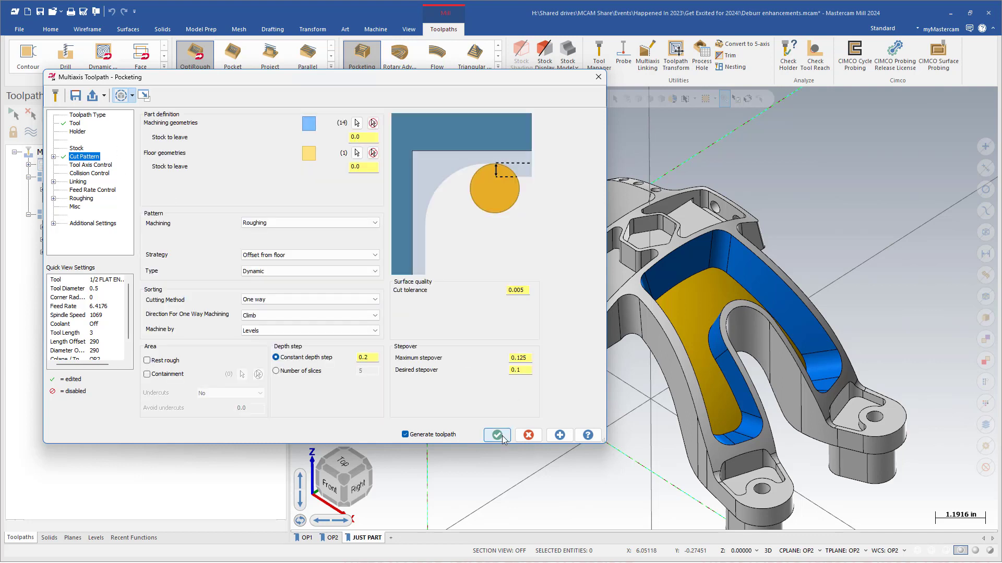
{"action": "left_click", "coordinate": [553, 436]}
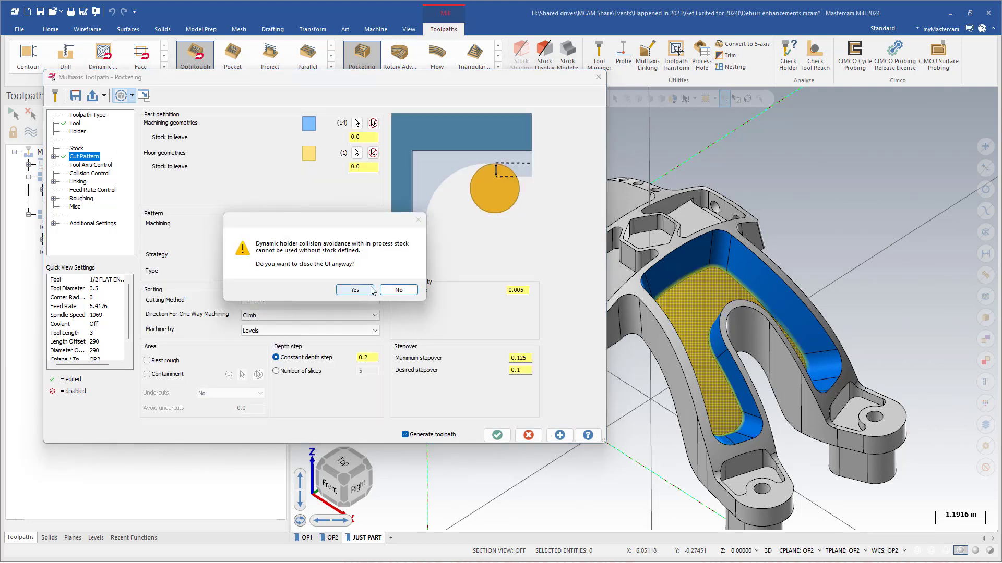
{"action": "left_click", "coordinate": [398, 290]}
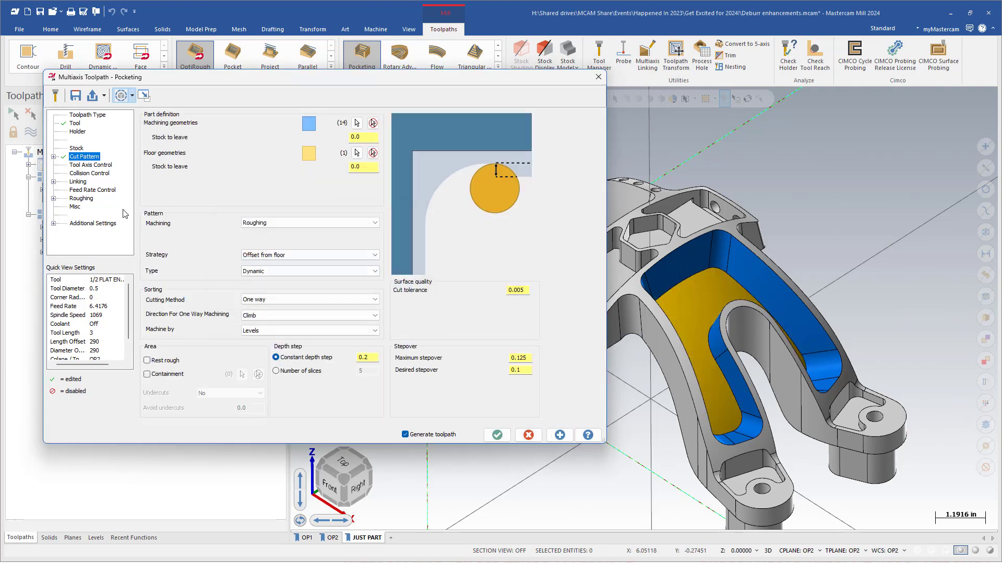
Disable the Stock option for the Pocketing operation and generate the toolpath while keeping its settings open
{"action": "left_click", "coordinate": [79, 149]}
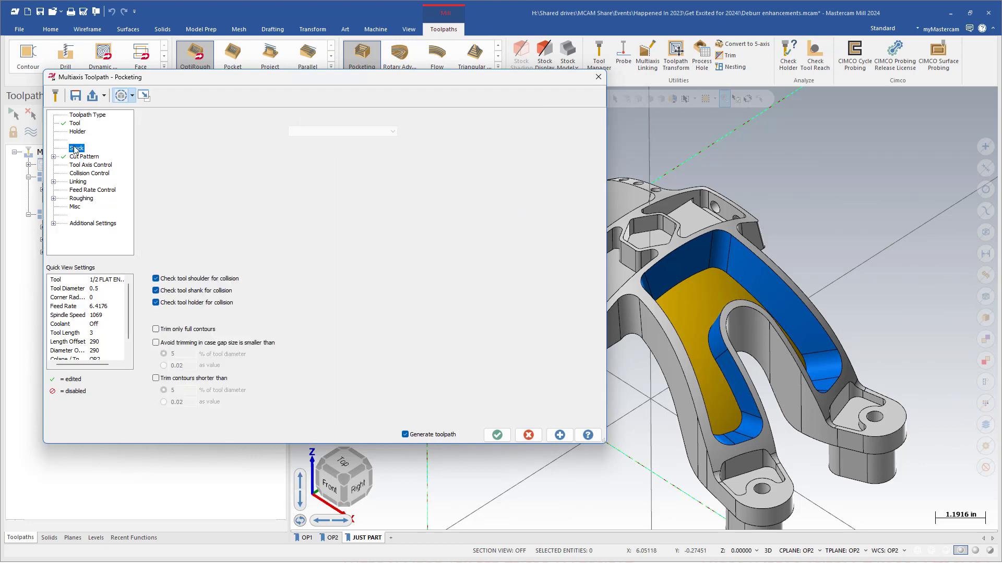
{"action": "left_click", "coordinate": [147, 114]}
{"action": "left_click", "coordinate": [88, 157]}
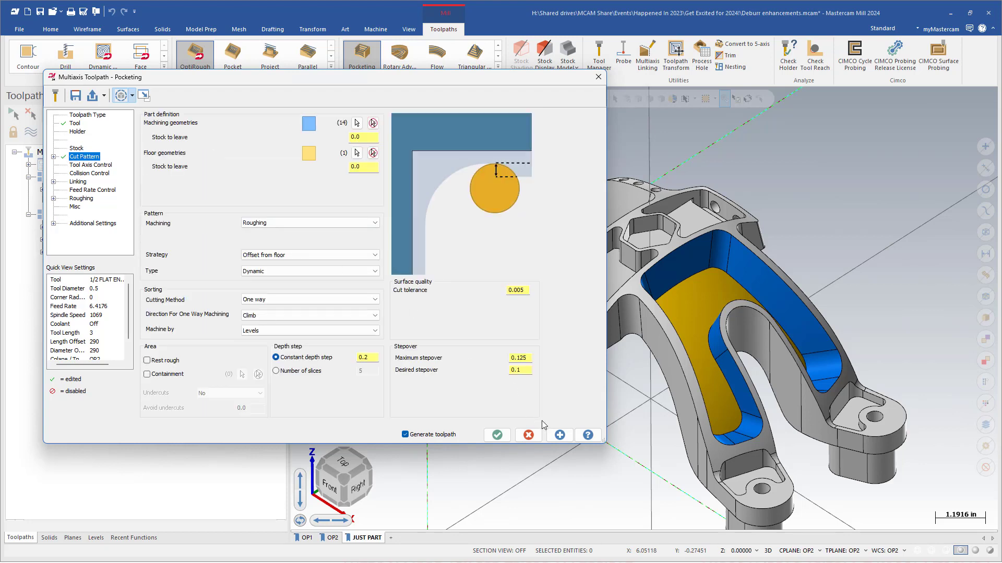
{"action": "left_click", "coordinate": [559, 435]}
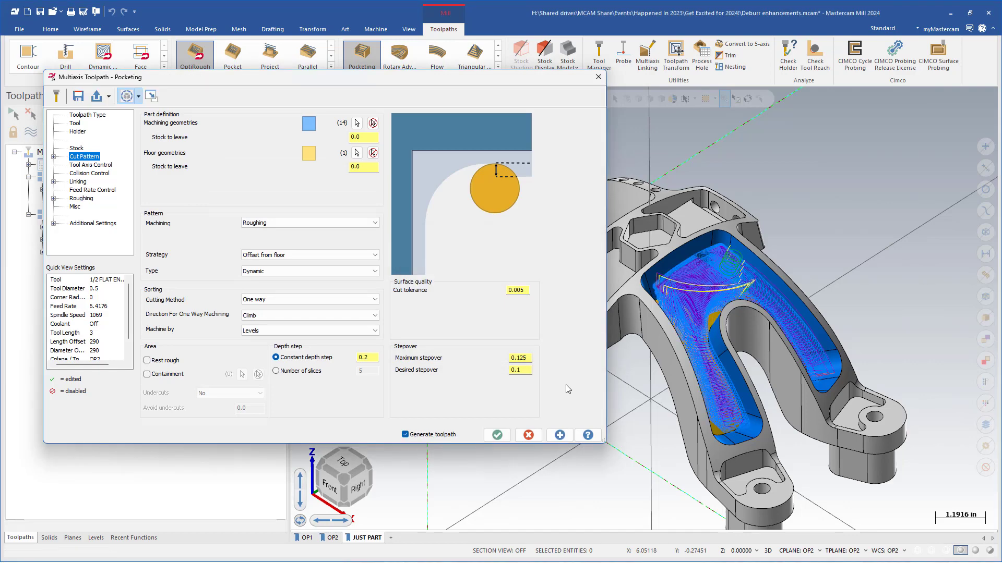
Inspect the generated toolpath in the large pocket up close, and discard the Pocketing operation
{"action": "mouse_move", "coordinate": [565, 384]}
{"action": "middle_mouse_down"}
{"action": "mouse_move", "coordinate": [698, 334]}
{"action": "mouse_move", "coordinate": [711, 304]}
{"action": "middle_mouse_up"}
{"action": "scroll", "coordinate": [698, 335], "scroll_direction": "up", "scroll_amount": 2}
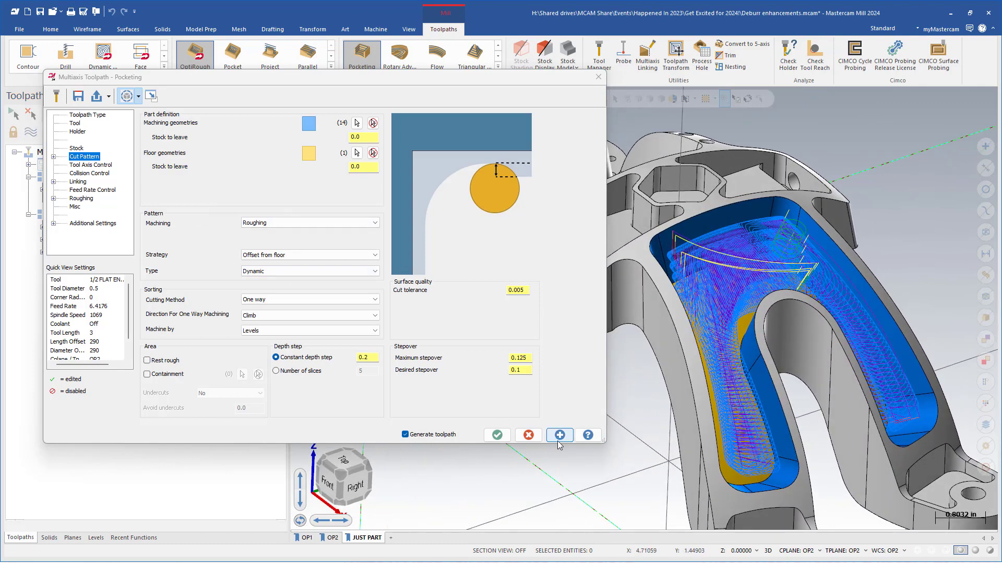
{"action": "scroll", "coordinate": [740, 300], "scroll_direction": "up", "scroll_amount": 2}
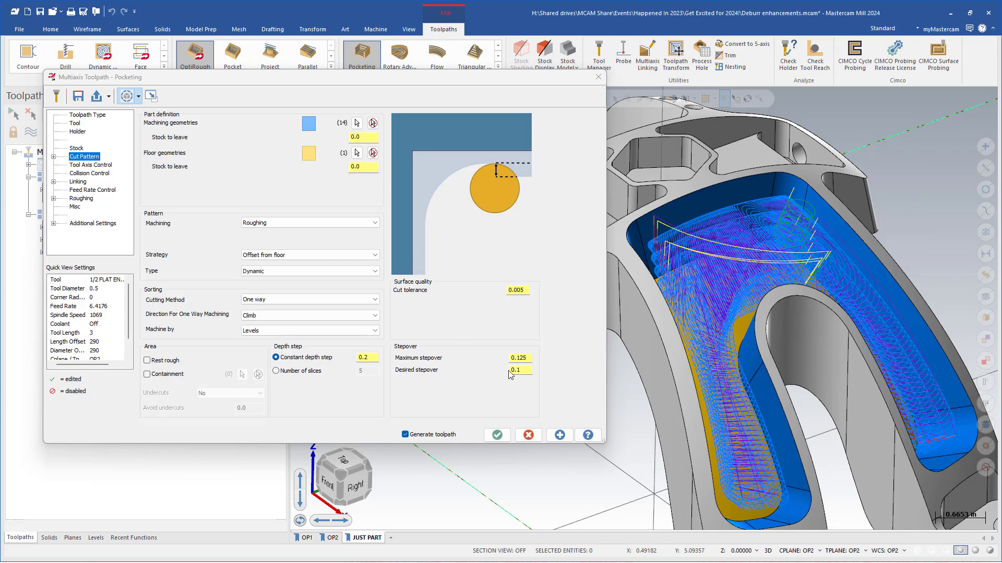
{"action": "left_click", "coordinate": [535, 438]}
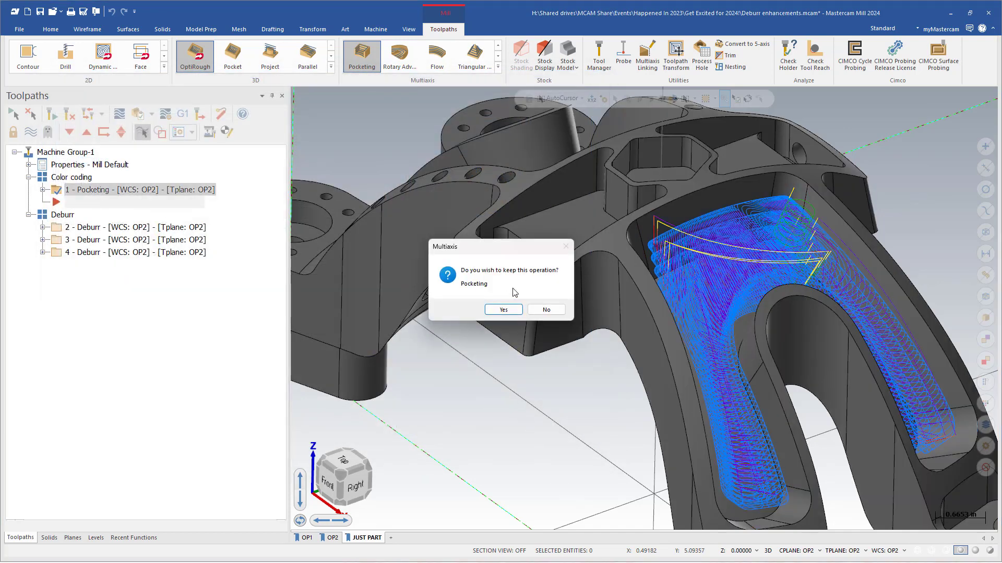
{"action": "left_click", "coordinate": [541, 311]}
Create a multiaxis Unified toolpath and add two Curve rows with the Guide style to its pattern
{"action": "left_click", "coordinate": [498, 67]}
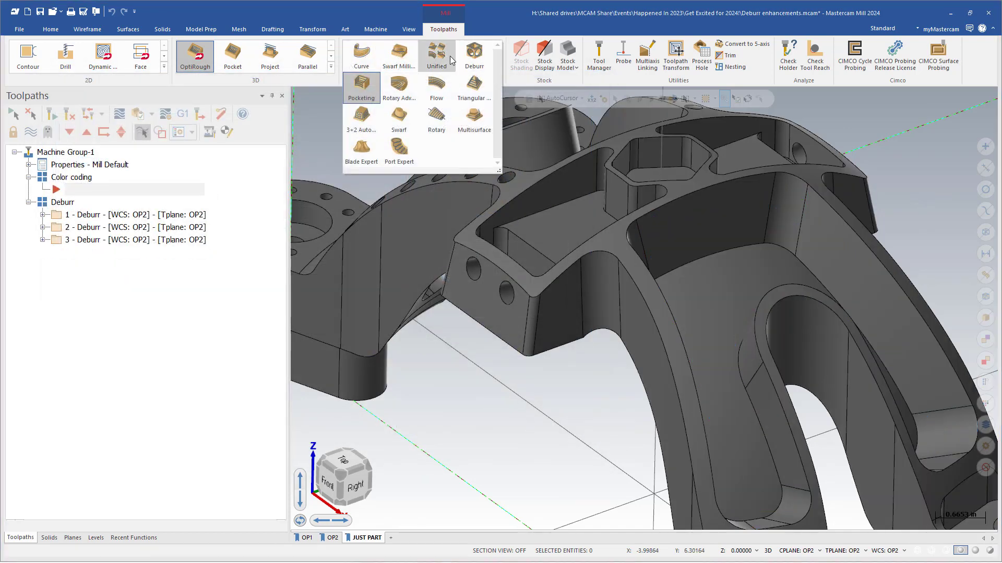
{"action": "left_click", "coordinate": [437, 55]}
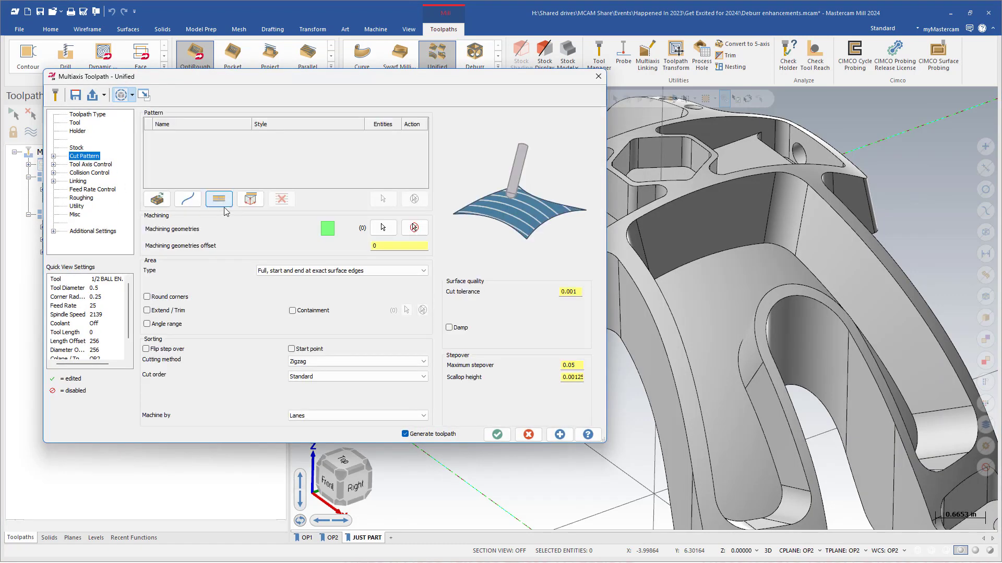
{"action": "left_click", "coordinate": [185, 203]}
{"action": "left_click", "coordinate": [186, 204]}
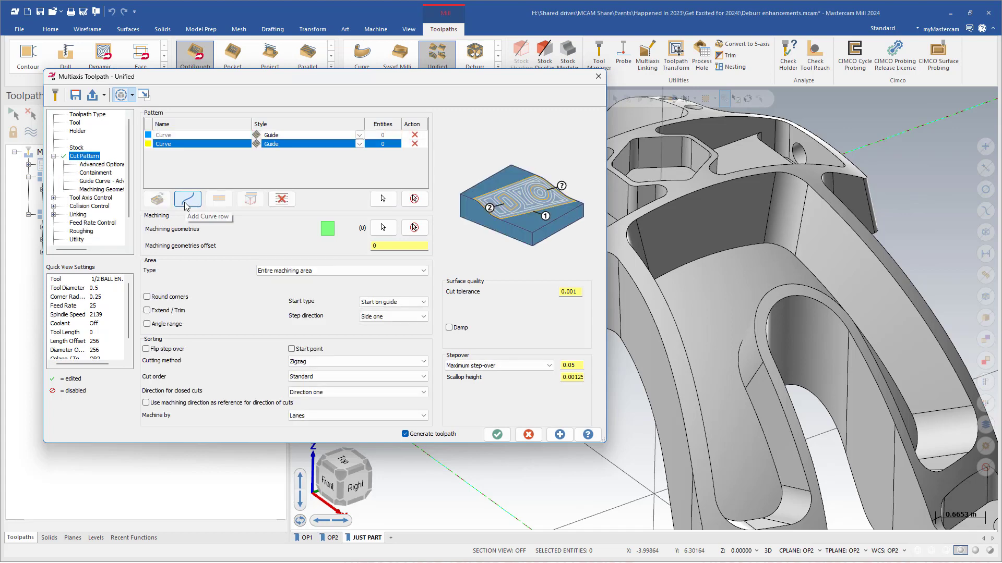
Keep blue for the first guide curve and chain the edge loop around the large pocket's floor for it
{"action": "left_click", "coordinate": [148, 135]}
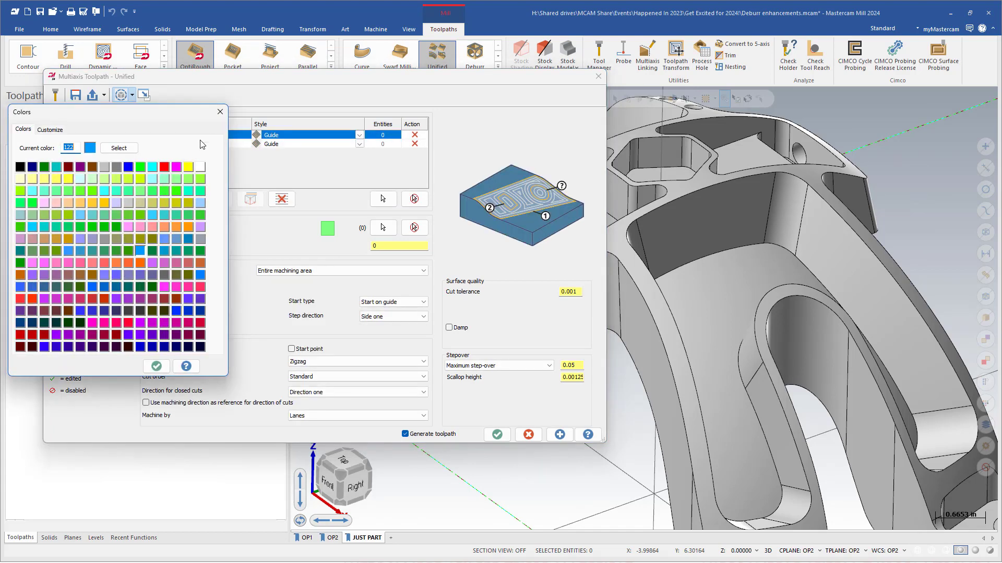
{"action": "left_click", "coordinate": [154, 360]}
{"action": "left_click", "coordinate": [383, 199]}
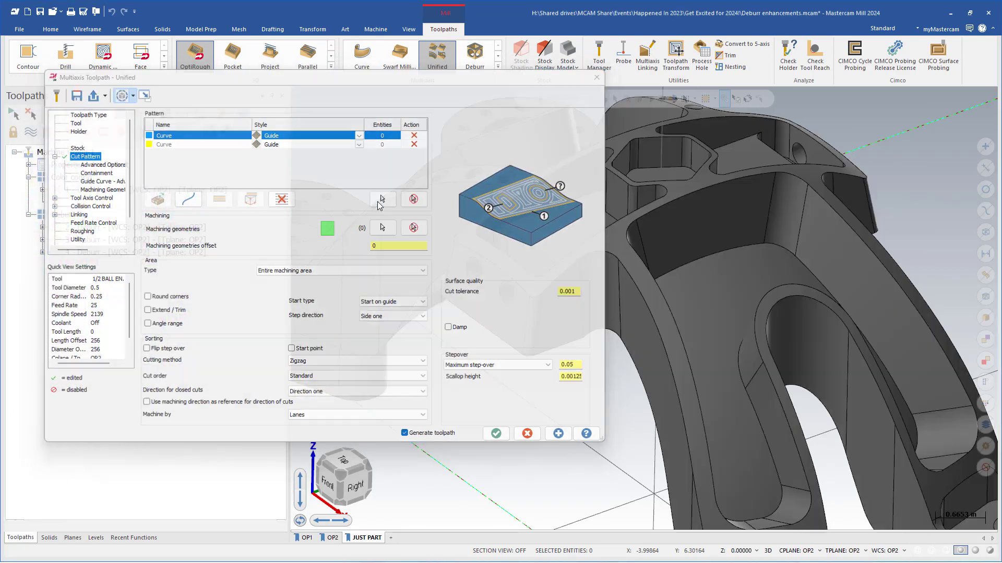
{"action": "left_click", "coordinate": [759, 246]}
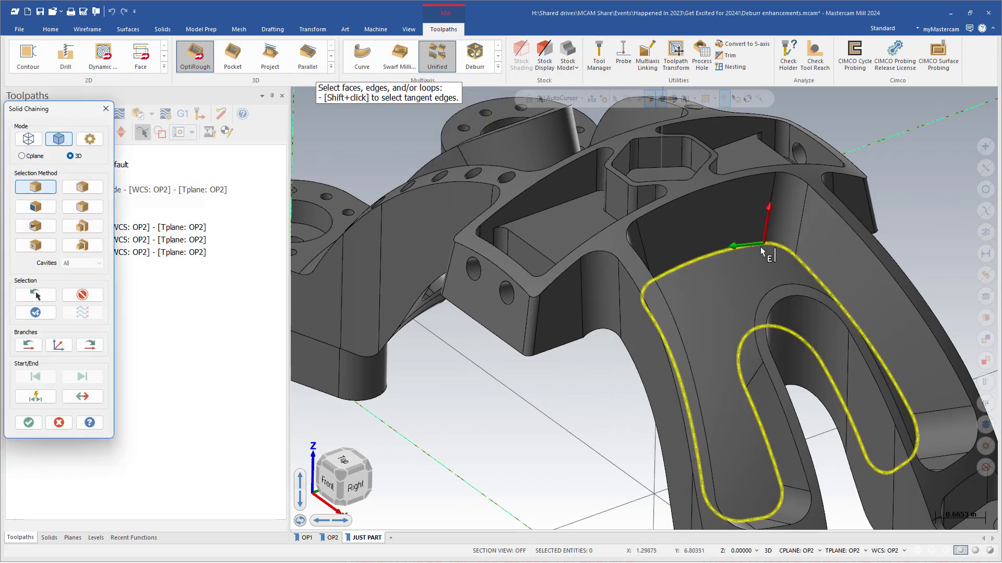
{"action": "left_click", "coordinate": [28, 422]}
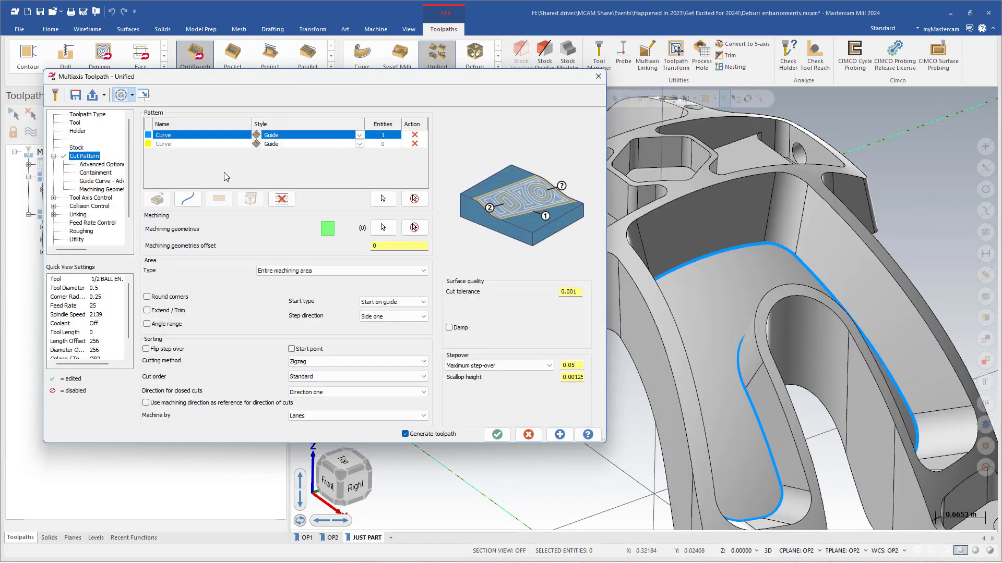
Chain the edge loop around the large pocket's upper rim for the second, yellow guide curve
{"action": "left_click", "coordinate": [156, 146]}
{"action": "left_click", "coordinate": [384, 199]}
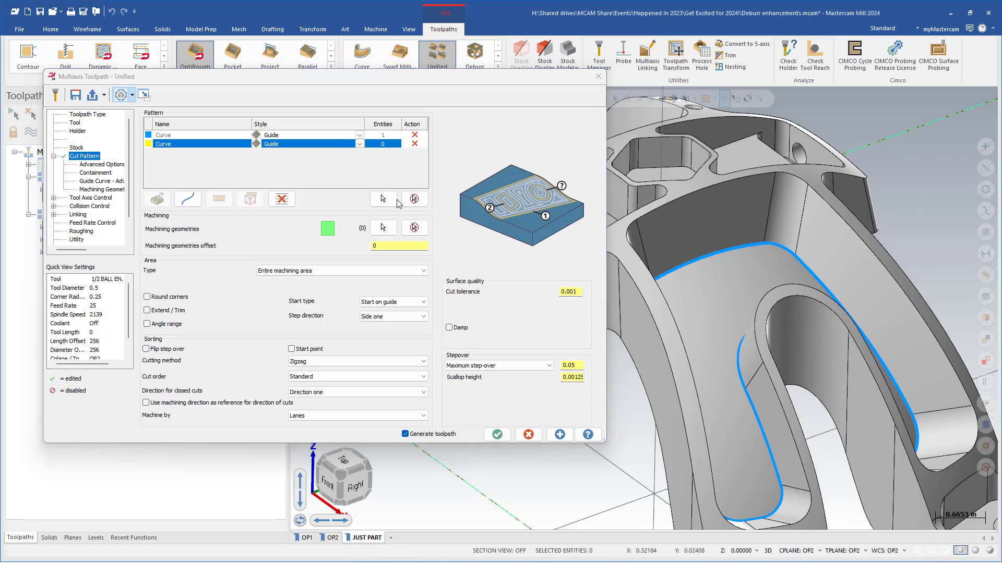
{"action": "left_click", "coordinate": [28, 422]}
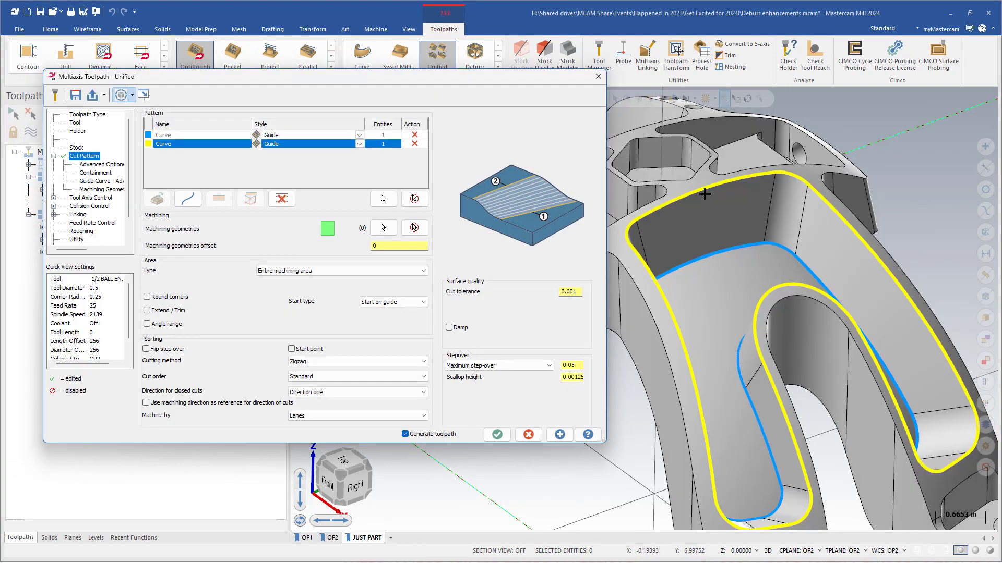
Select all wall and floor faces of the large pocket as the Unified toolpath's machining geometries
{"action": "left_click", "coordinate": [383, 227]}
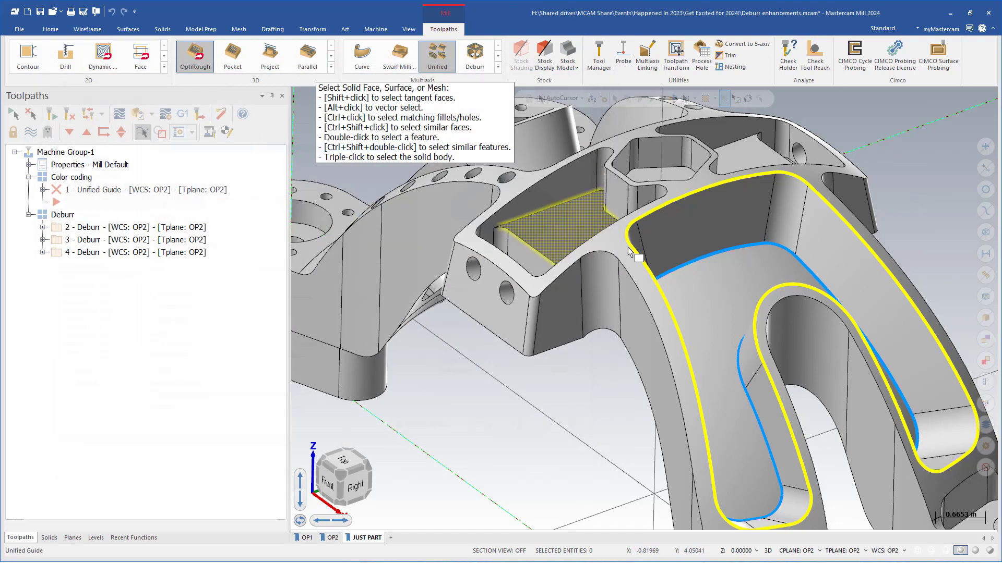
{"action": "left_click", "coordinate": [746, 243]}
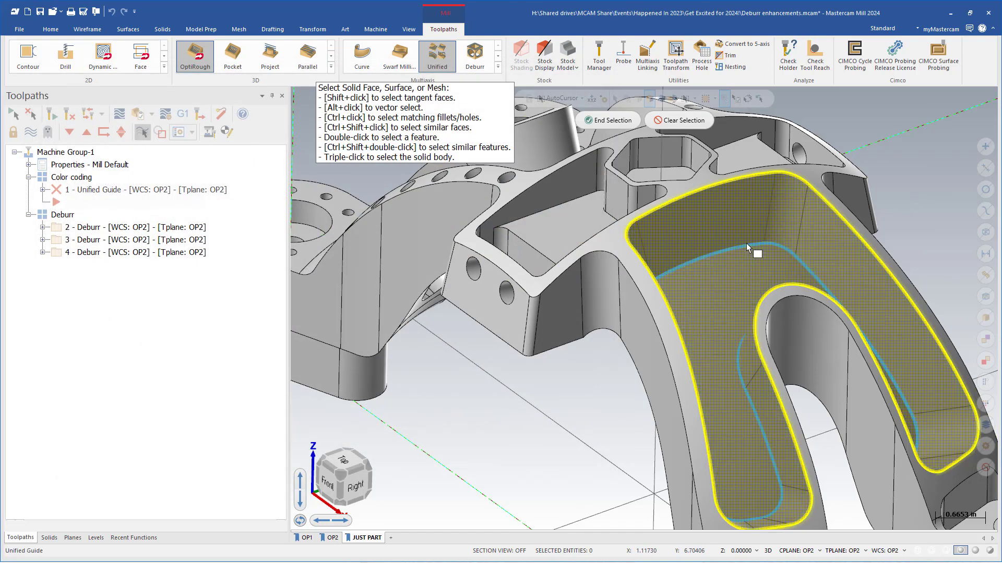
{"action": "left_click", "coordinate": [611, 120]}
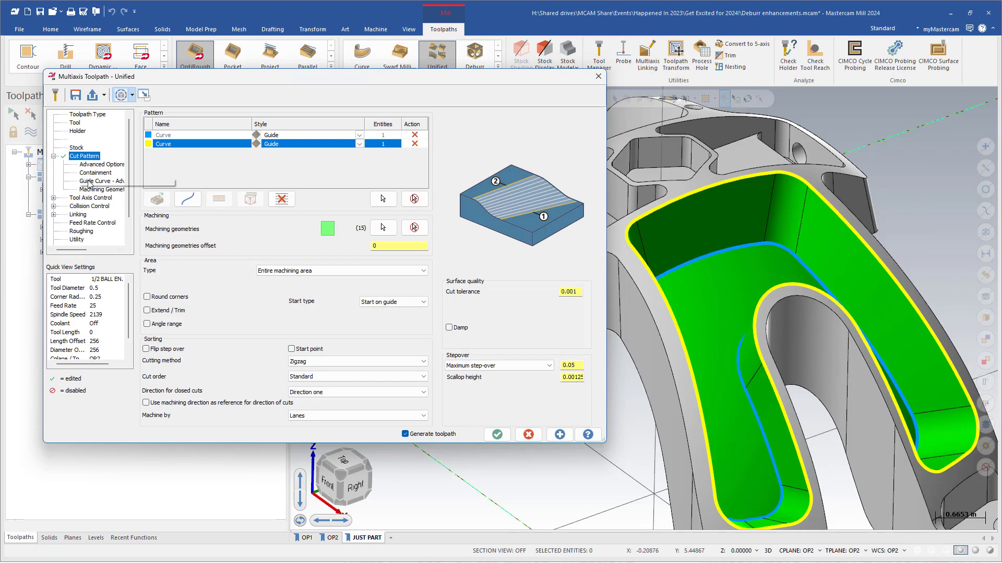
Review the geometry colours in the main and additional collision control settings, and discard the Unified operation
{"action": "left_click", "coordinate": [91, 206]}
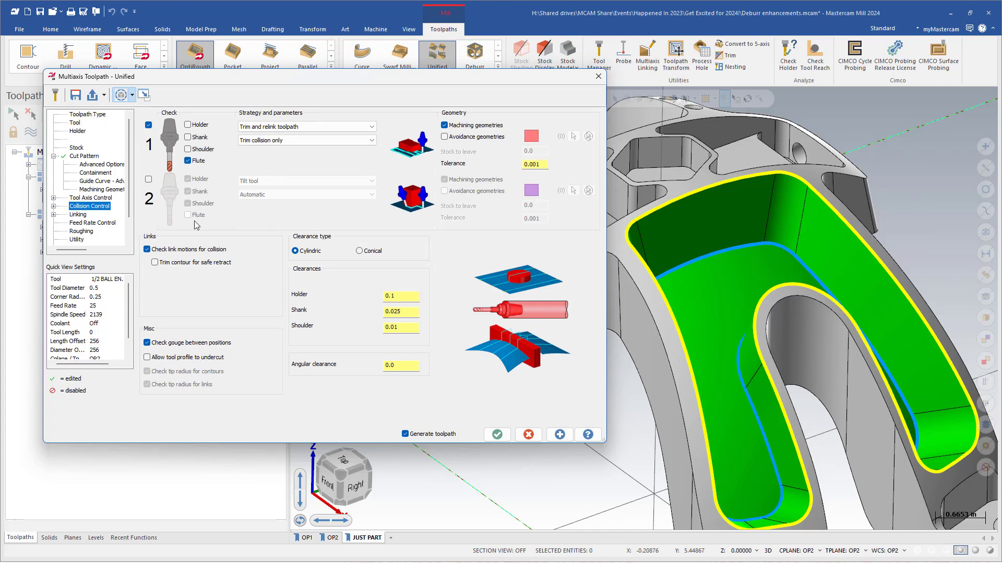
{"action": "left_click", "coordinate": [54, 206]}
{"action": "left_click", "coordinate": [96, 218]}
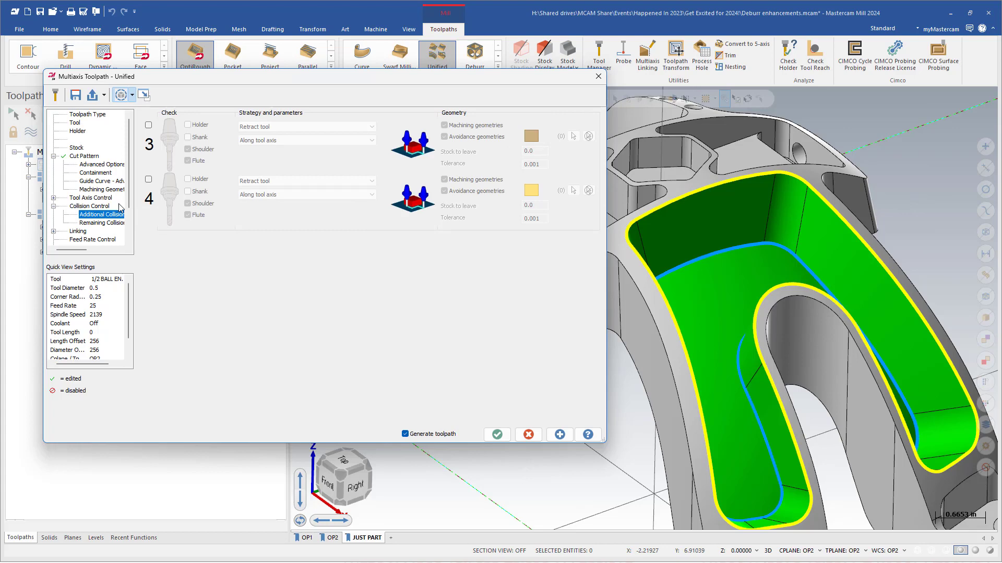
{"action": "left_click", "coordinate": [528, 435]}
{"action": "left_click", "coordinate": [546, 310]}
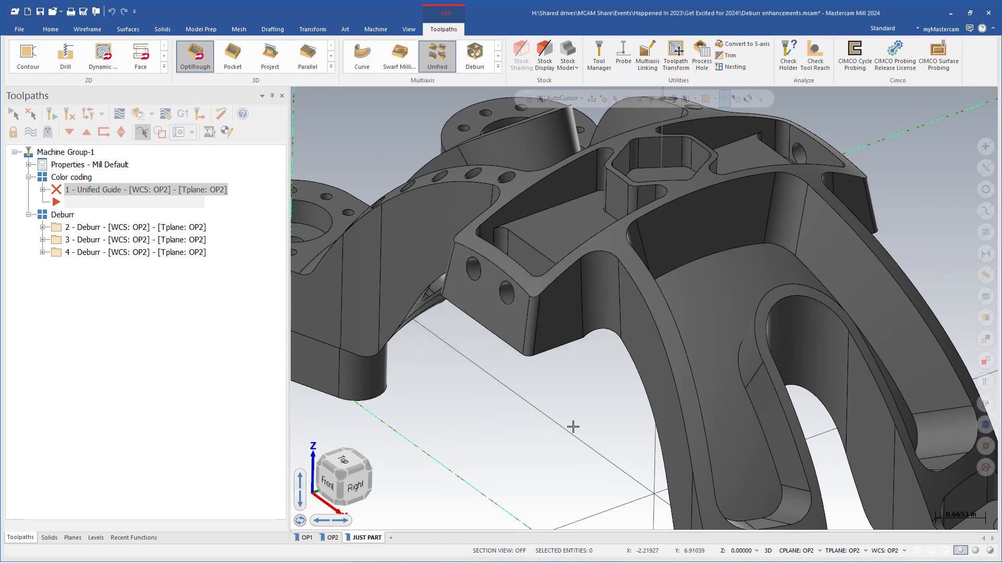
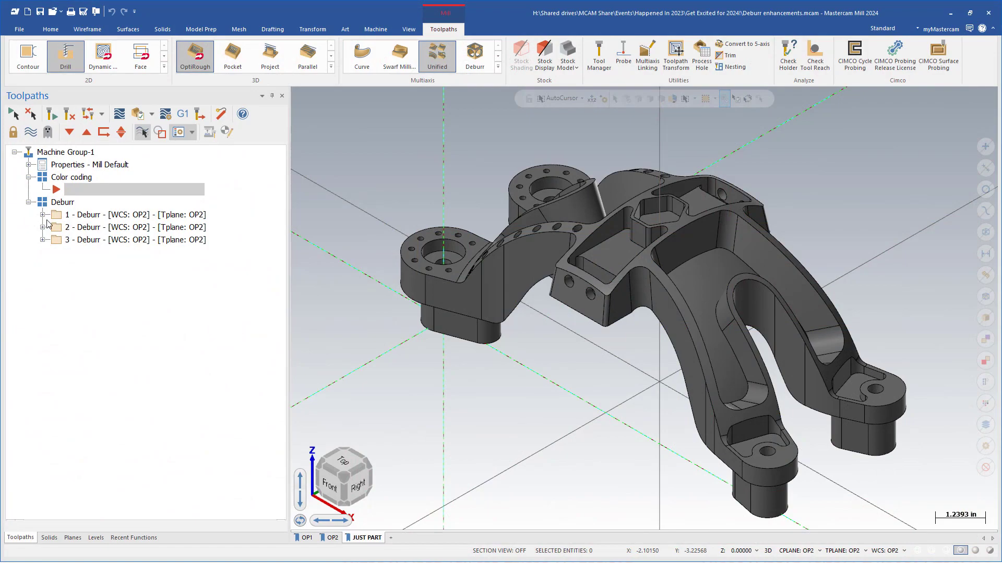
Backplot the first Deburr operation and examine where the ball endmill touches the foot's upper edge
{"action": "left_click", "coordinate": [43, 215]}
{"action": "left_click", "coordinate": [83, 215]}
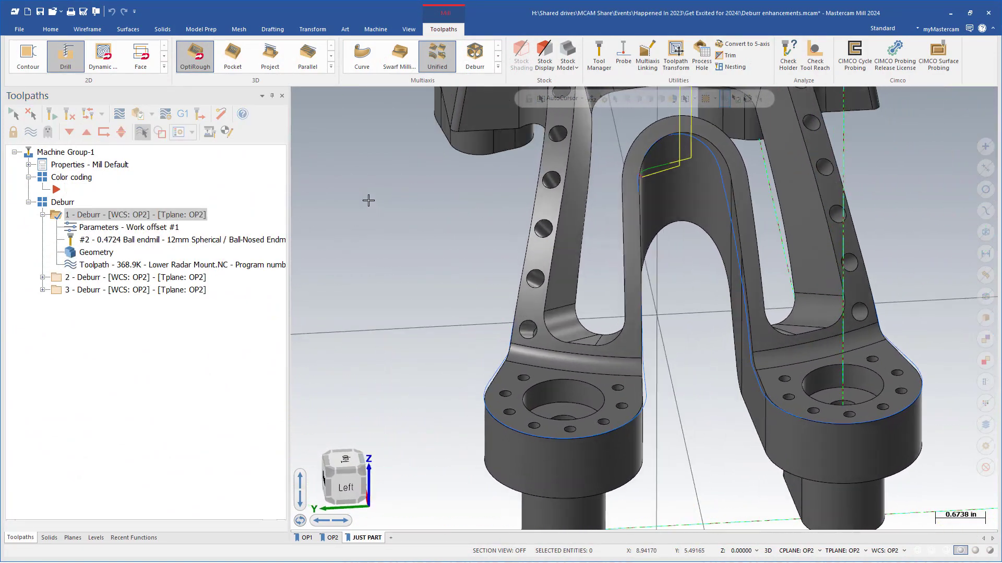
{"action": "left_click", "coordinate": [128, 113]}
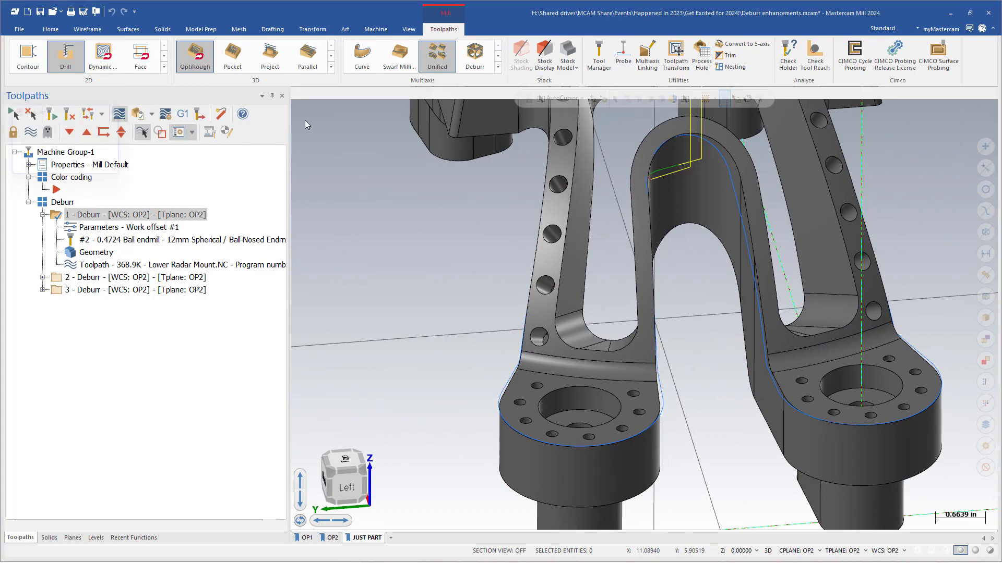
{"action": "left_click_drag", "start_coordinate": [432, 96], "coordinate": [460, 96]}
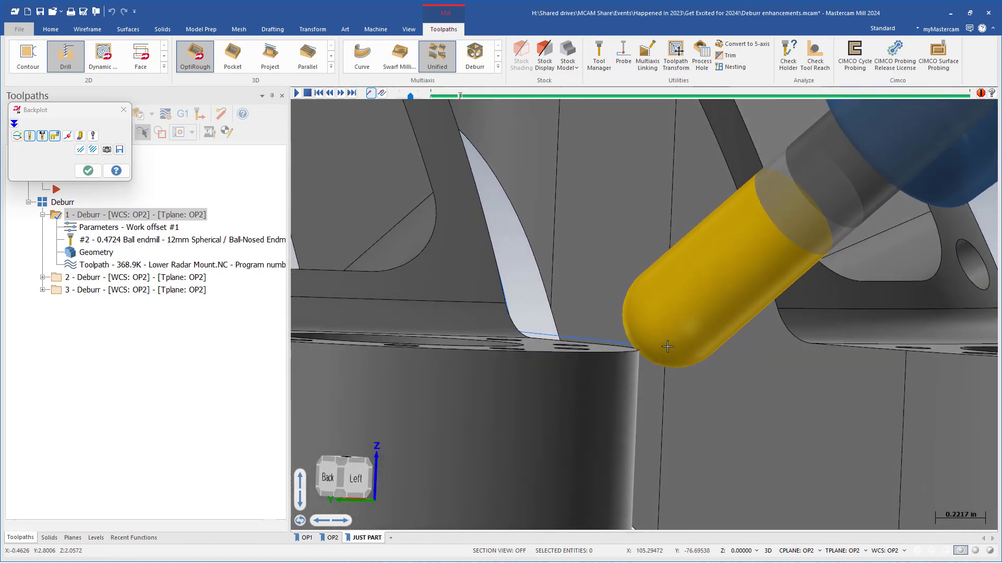
{"action": "scroll", "coordinate": [614, 334], "scroll_direction": "up", "scroll_amount": 3}
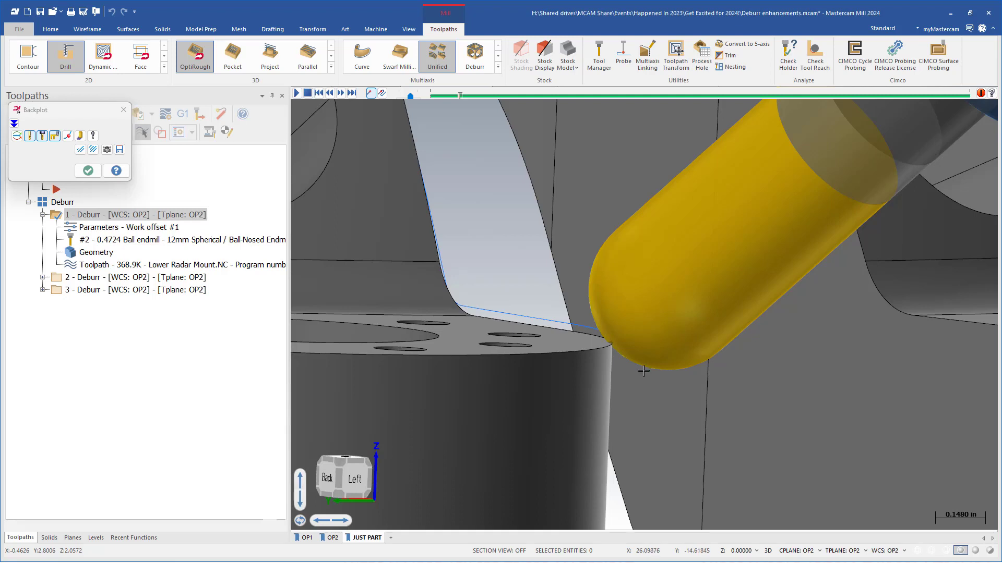
{"action": "left_click", "coordinate": [88, 170]}
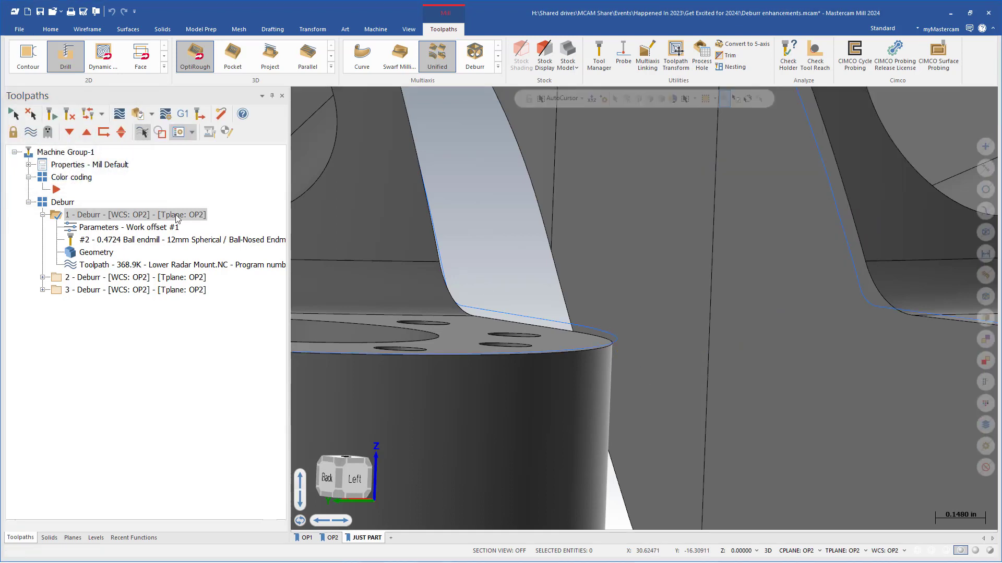
Keep Tip as the first Deburr operation's cutting contact, enable Avoid contact point on tip, and regenerate the toolpath
{"action": "scroll", "coordinate": [158, 227], "scroll_direction": "down", "scroll_amount": 1}
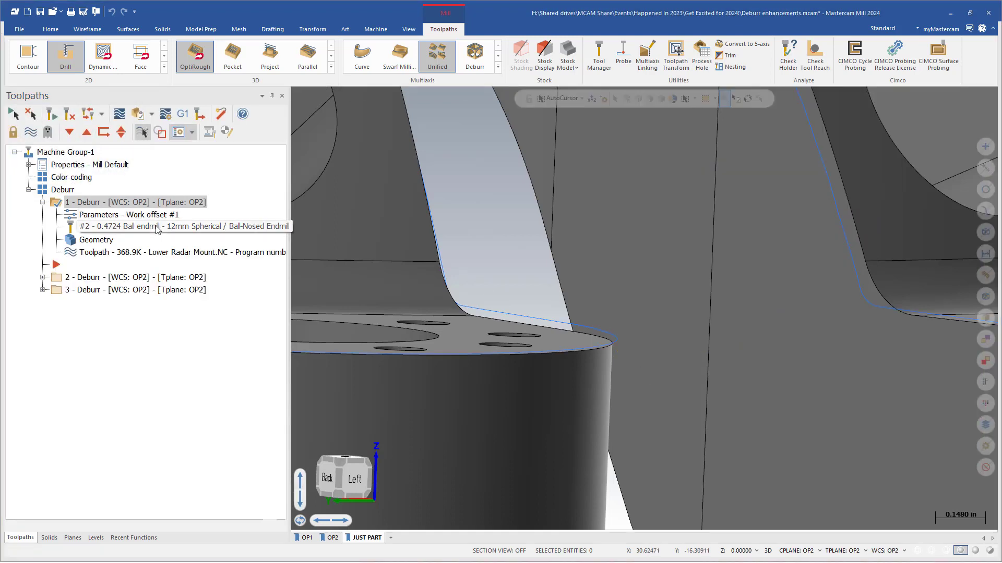
{"action": "left_click", "coordinate": [229, 237]}
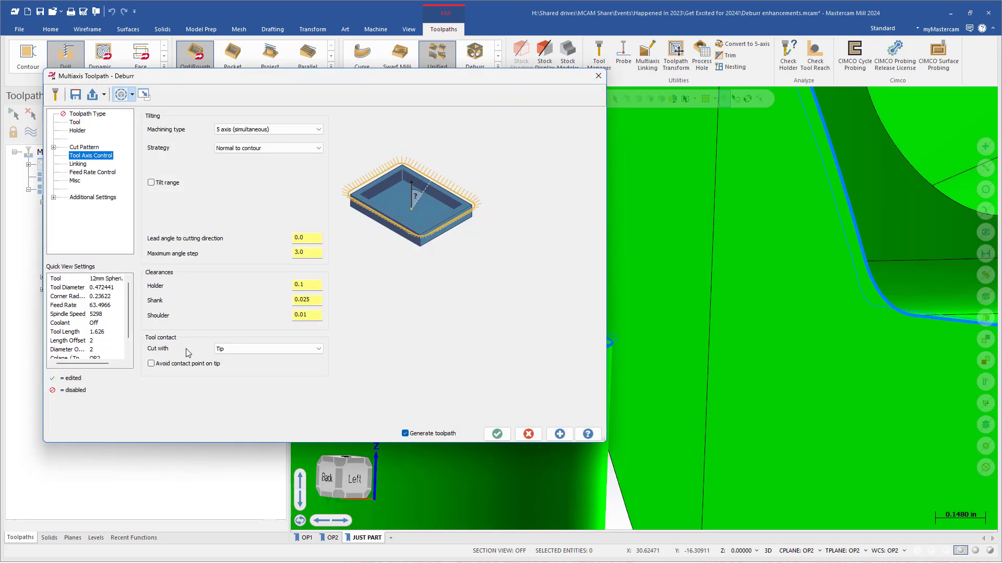
{"action": "left_click", "coordinate": [302, 349]}
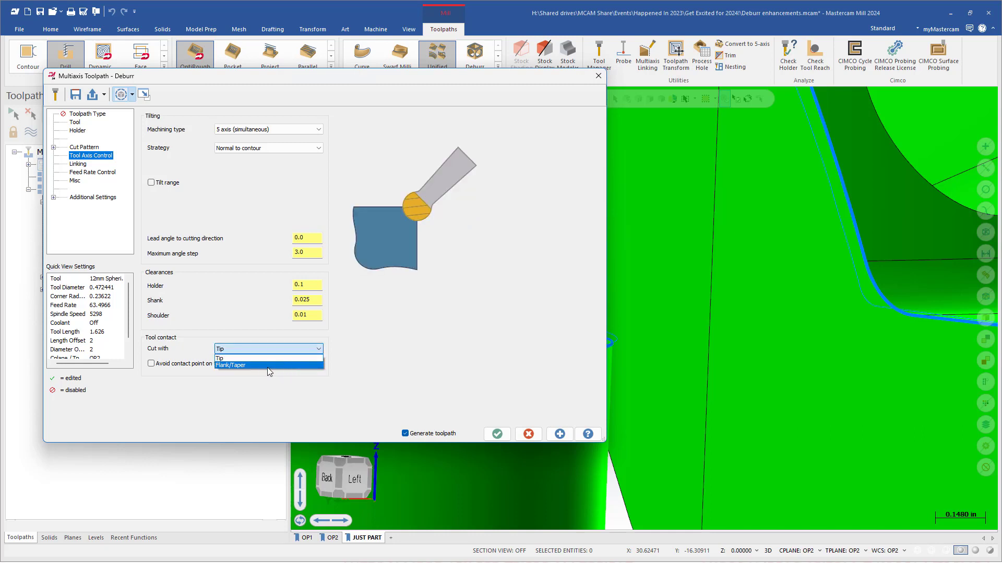
{"action": "left_click", "coordinate": [278, 402]}
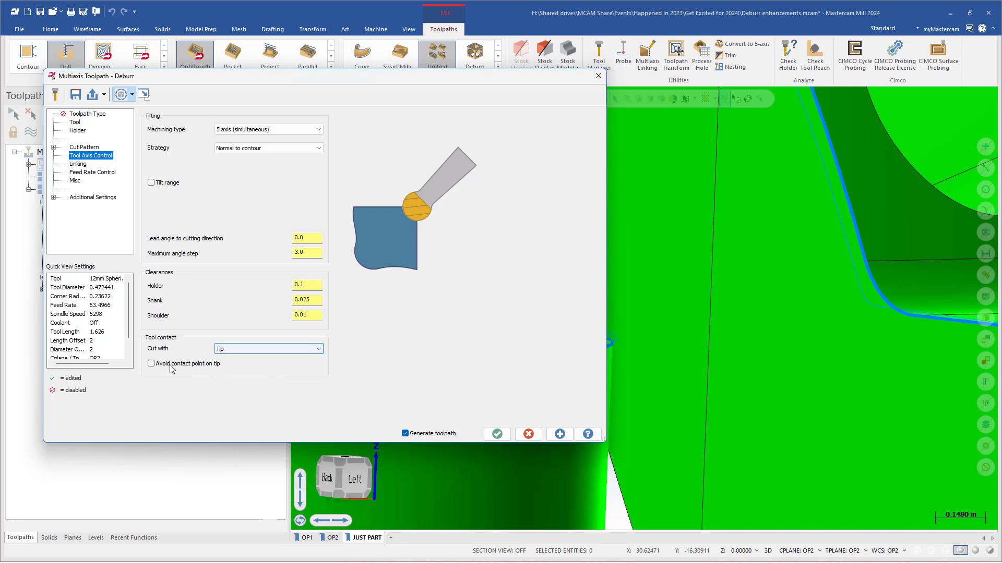
{"action": "left_click", "coordinate": [152, 364]}
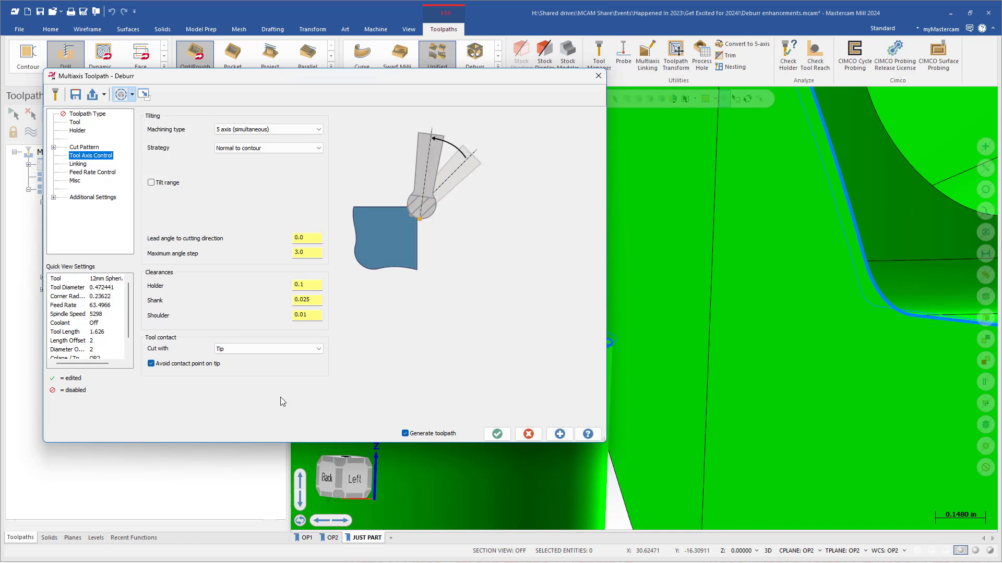
{"action": "left_click", "coordinate": [496, 435]}
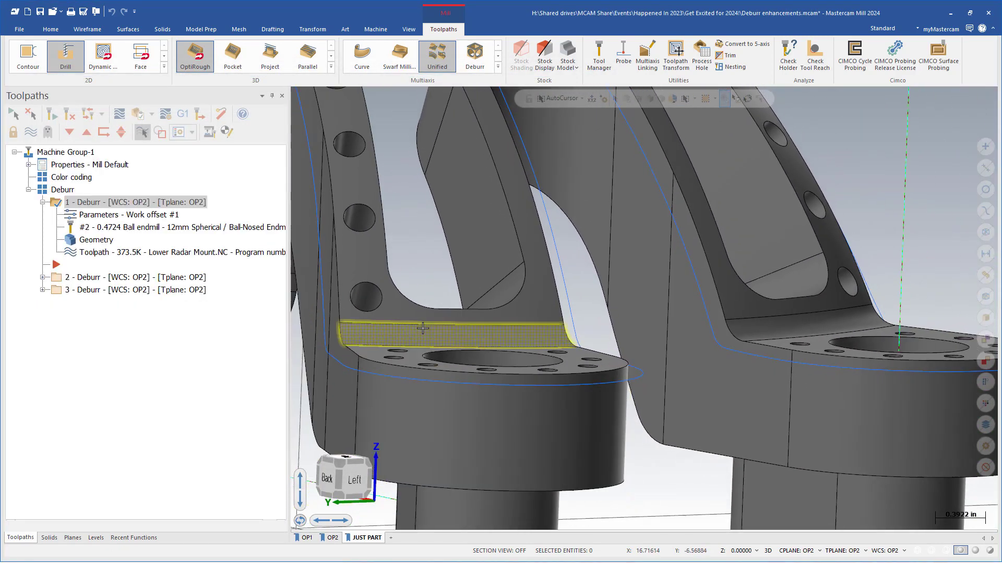
Backplot the regenerated first Deburr operation and examine the ball endmill's tilt and contact point at the foot's edge
{"action": "left_click", "coordinate": [120, 114]}
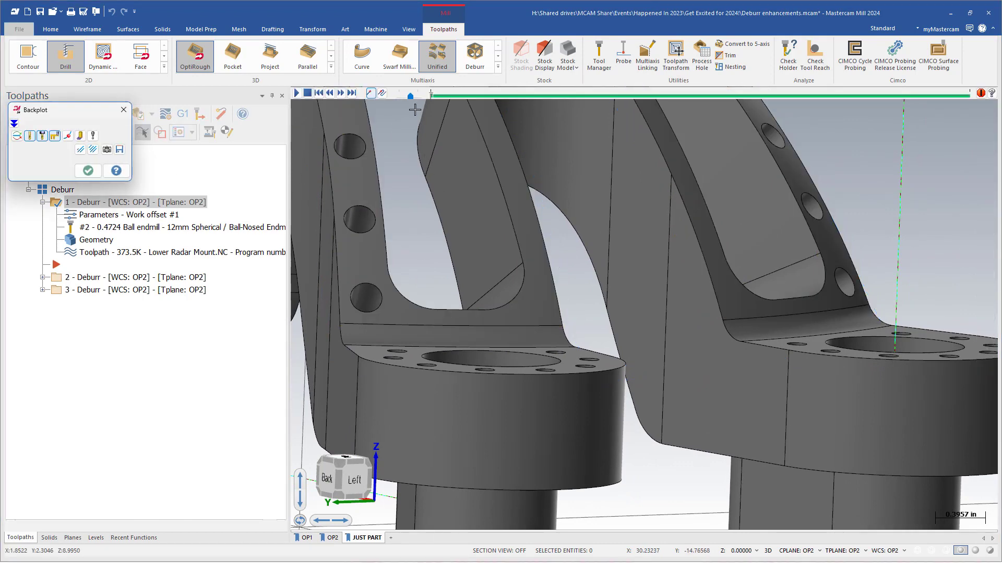
{"action": "left_click_drag", "start_coordinate": [431, 97], "coordinate": [466, 98]}
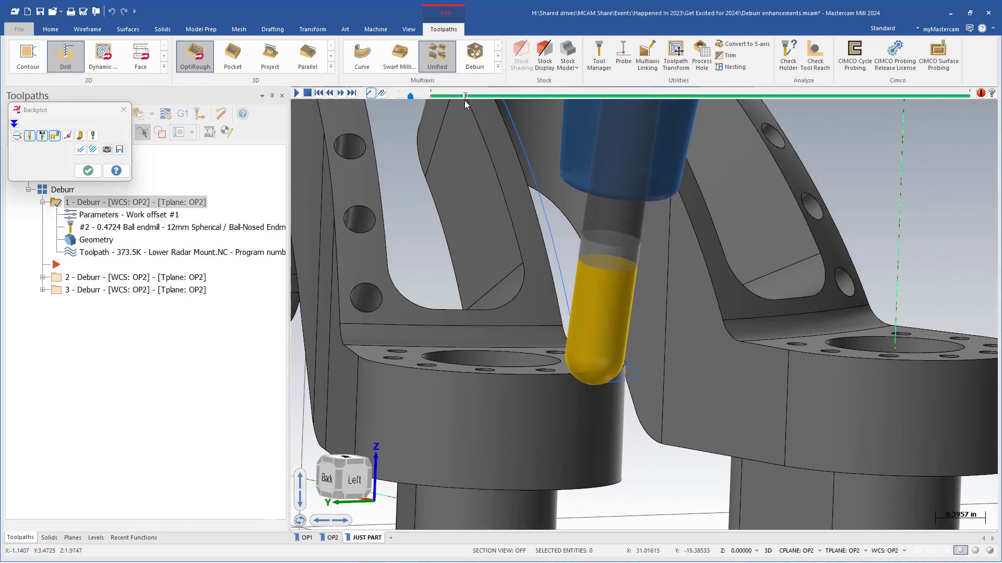
{"action": "scroll", "coordinate": [470, 153], "scroll_direction": "up", "scroll_amount": 1}
{"action": "scroll", "coordinate": [609, 373], "scroll_direction": "up", "scroll_amount": 1}
{"action": "middle_click_drag", "start_coordinate": [608, 373], "coordinate": [783, 343]}
{"action": "scroll", "coordinate": [729, 389], "scroll_direction": "up", "scroll_amount": 3}
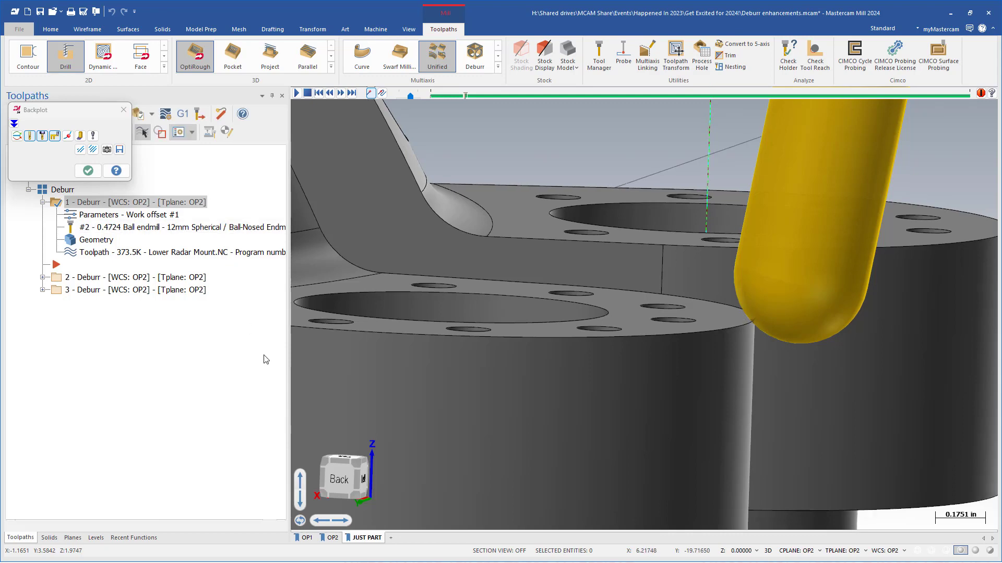
{"action": "scroll", "coordinate": [664, 310], "scroll_direction": "down", "scroll_amount": 5}
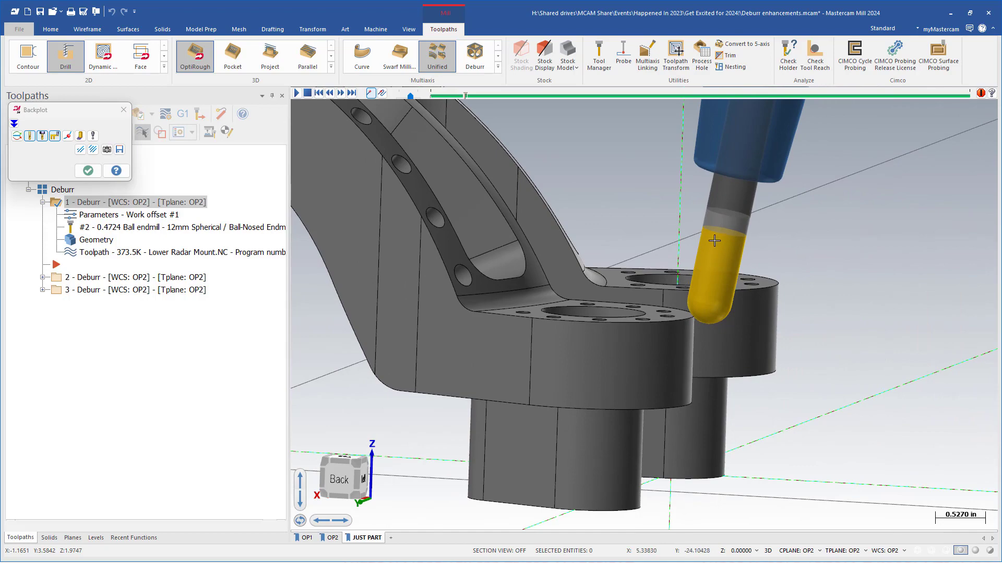
{"action": "middle_click_drag", "start_coordinate": [714, 241], "coordinate": [717, 281]}
{"action": "scroll", "coordinate": [725, 334], "scroll_direction": "down", "scroll_amount": 3}
{"action": "middle_click_drag", "start_coordinate": [600, 172], "coordinate": [555, 162]}
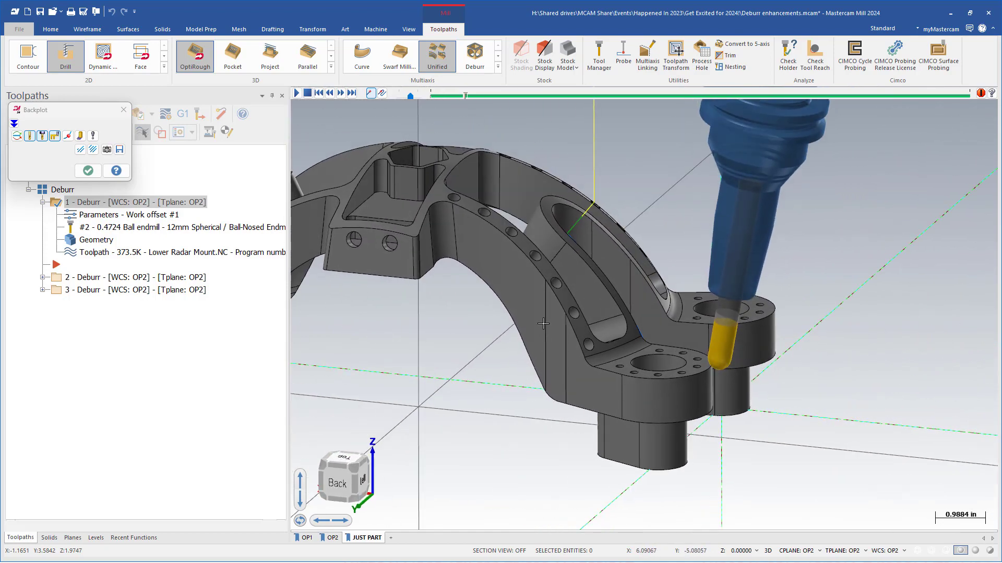
{"action": "scroll", "coordinate": [758, 406], "scroll_direction": "up", "scroll_amount": 3}
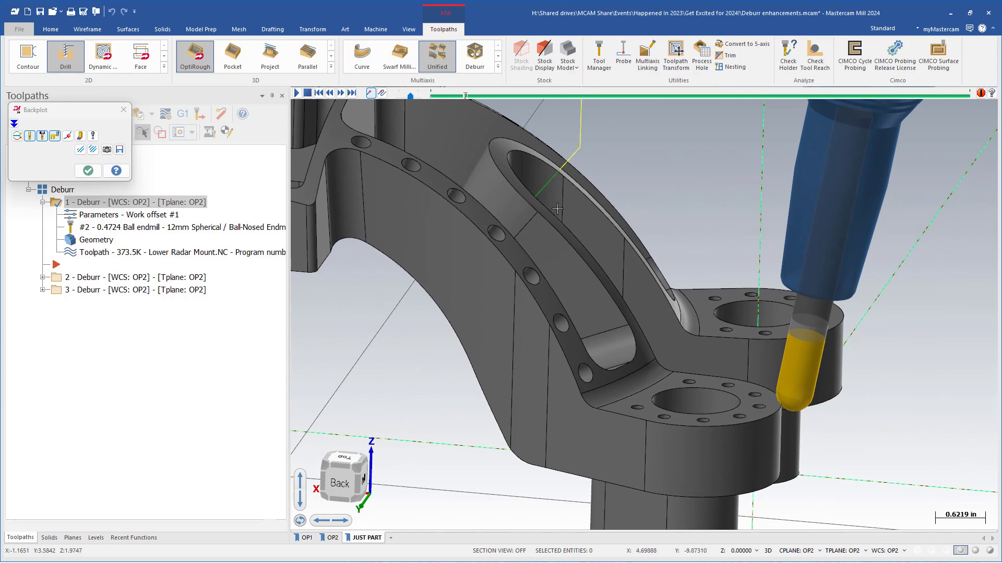
{"action": "left_click", "coordinate": [88, 170]}
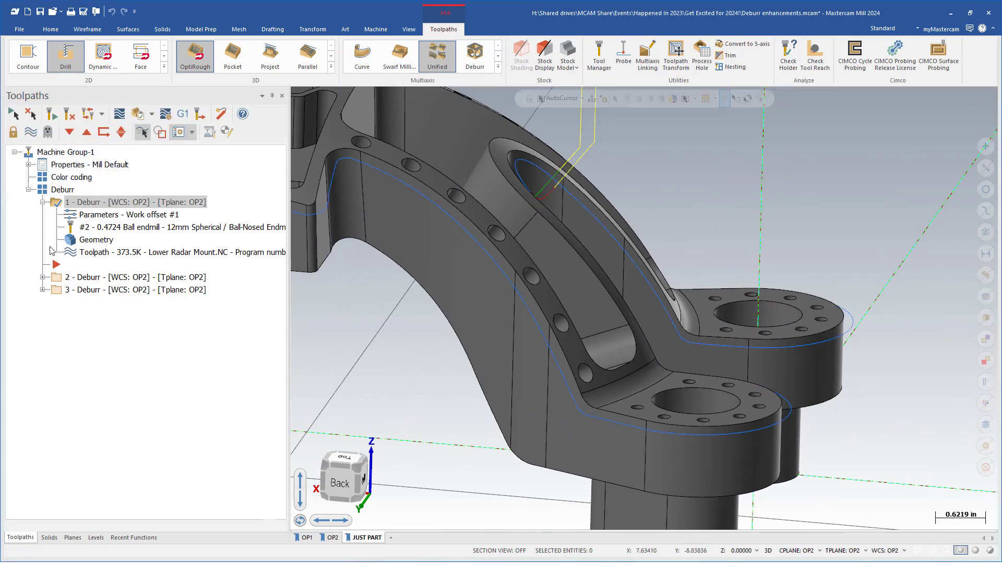
Backplot the second Deburr operation and examine the 1/4 chamfer mill's tilt along the part's outer edge up to the central block
{"action": "left_click", "coordinate": [84, 281]}
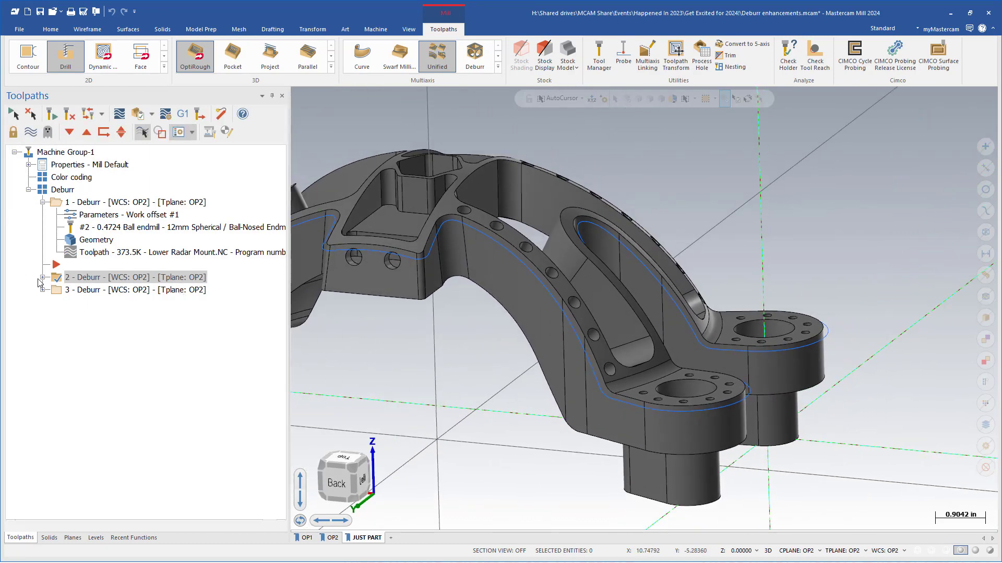
{"action": "left_click", "coordinate": [43, 278]}
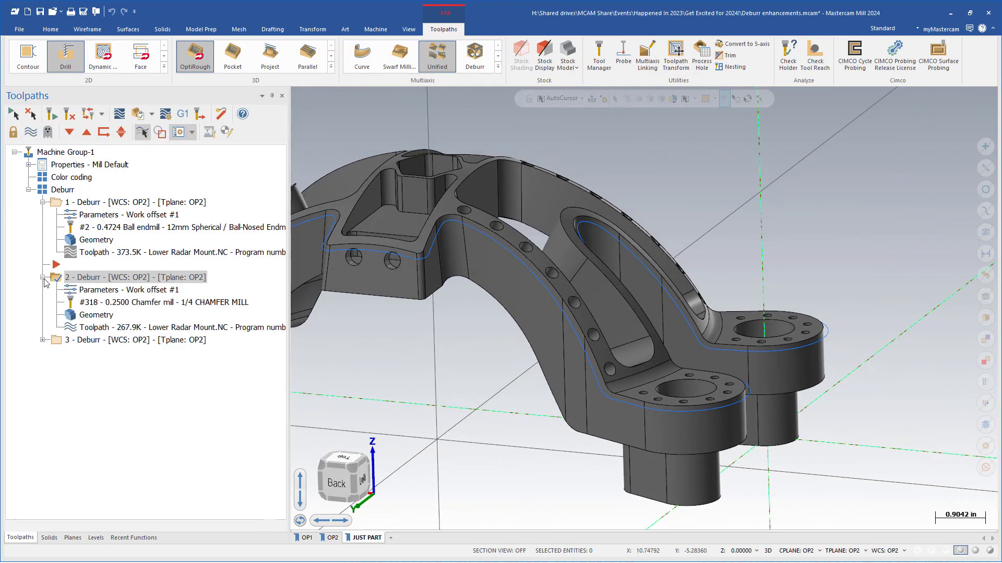
{"action": "left_click", "coordinate": [119, 114]}
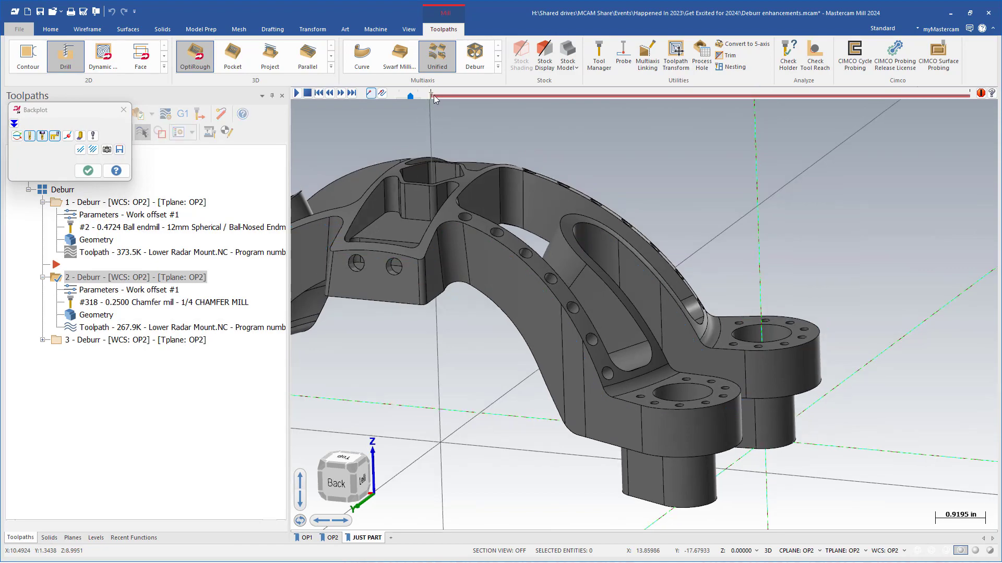
{"action": "left_click_drag", "start_coordinate": [431, 95], "coordinate": [455, 98]}
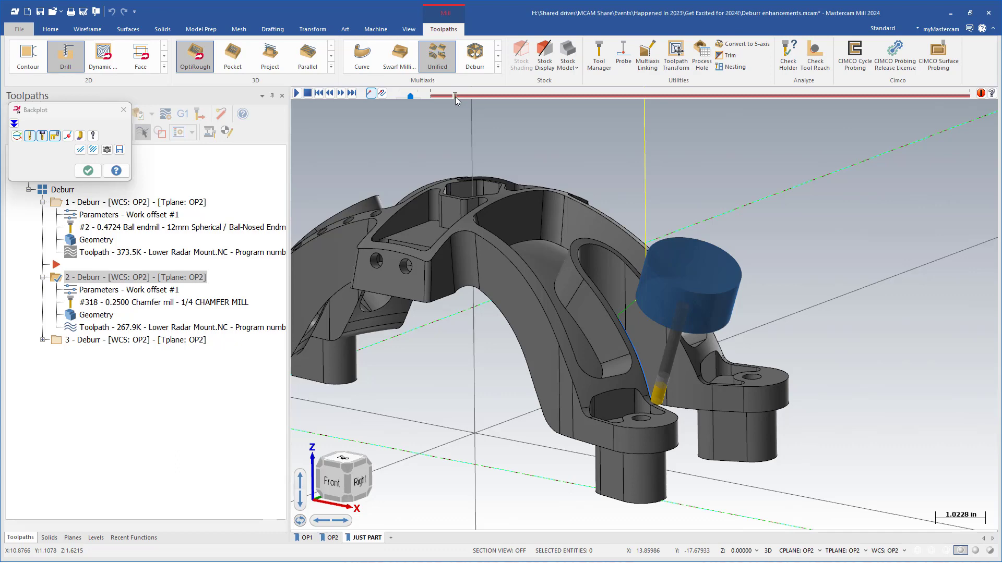
{"action": "scroll", "coordinate": [455, 96], "scroll_direction": "up", "scroll_amount": 5}
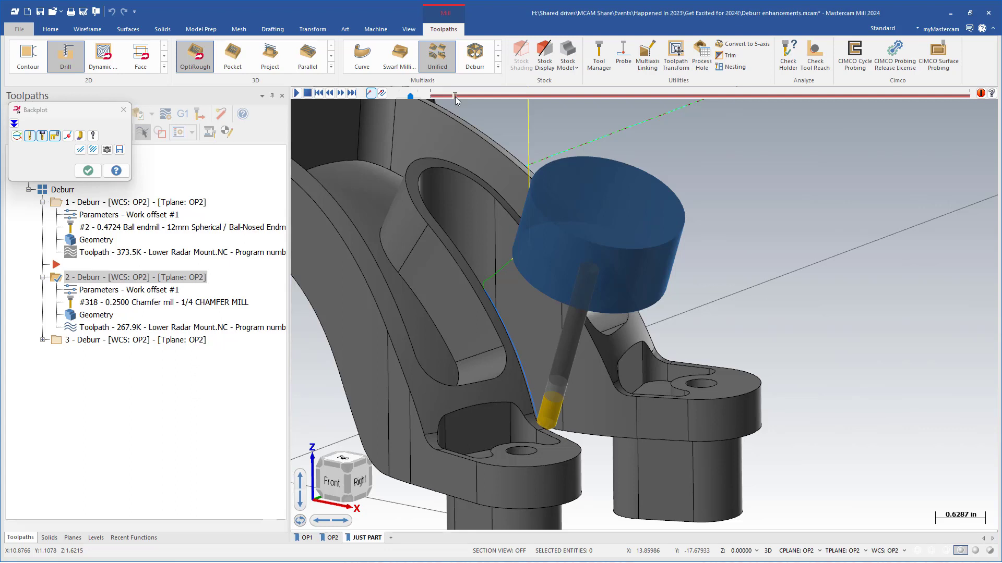
{"action": "left_click_drag", "start_coordinate": [454, 96], "coordinate": [495, 96]}
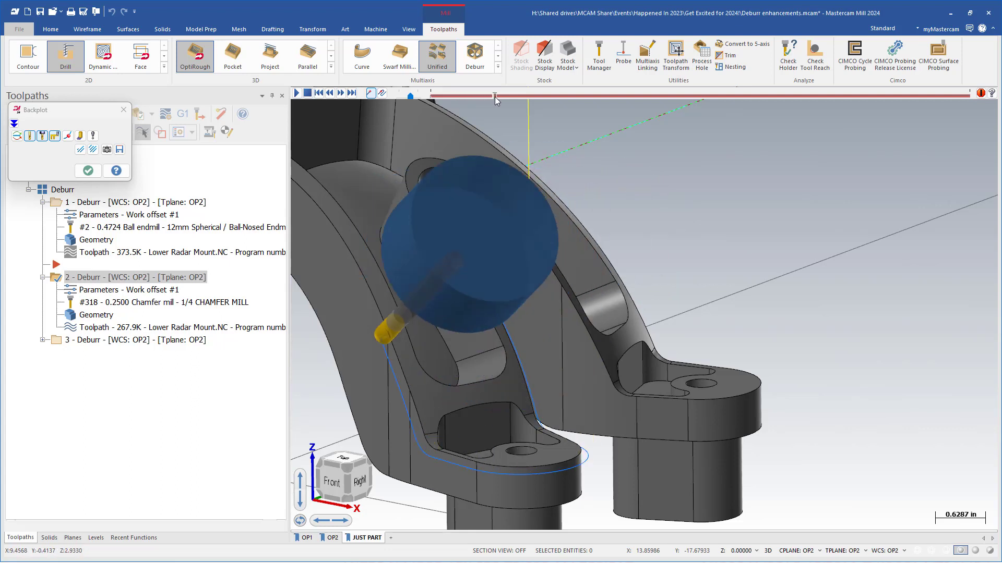
{"action": "middle_click_drag", "start_coordinate": [480, 402], "coordinate": [487, 398]}
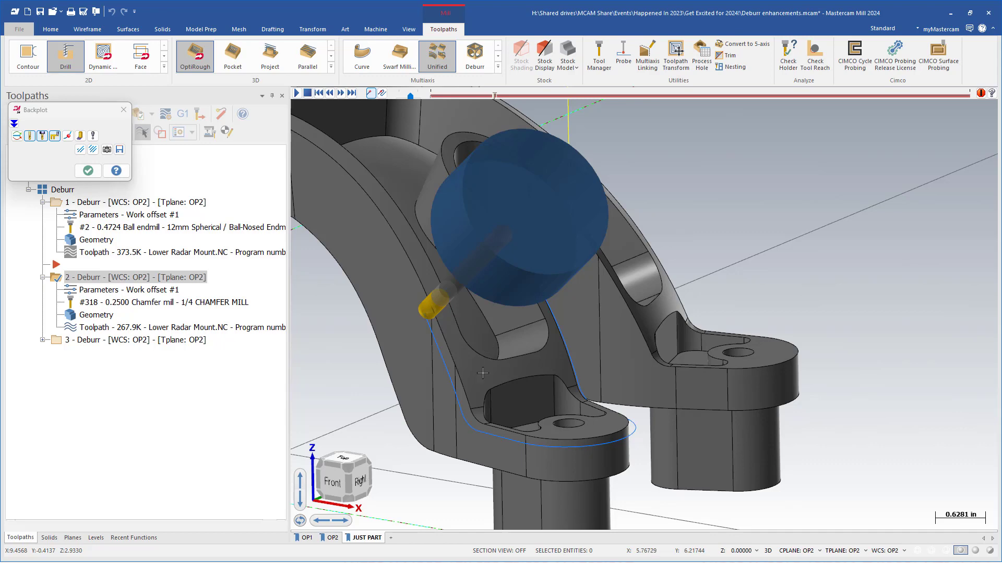
{"action": "scroll", "coordinate": [485, 175], "scroll_direction": "down", "scroll_amount": 3}
{"action": "middle_click_drag", "start_coordinate": [499, 167], "coordinate": [507, 159]}
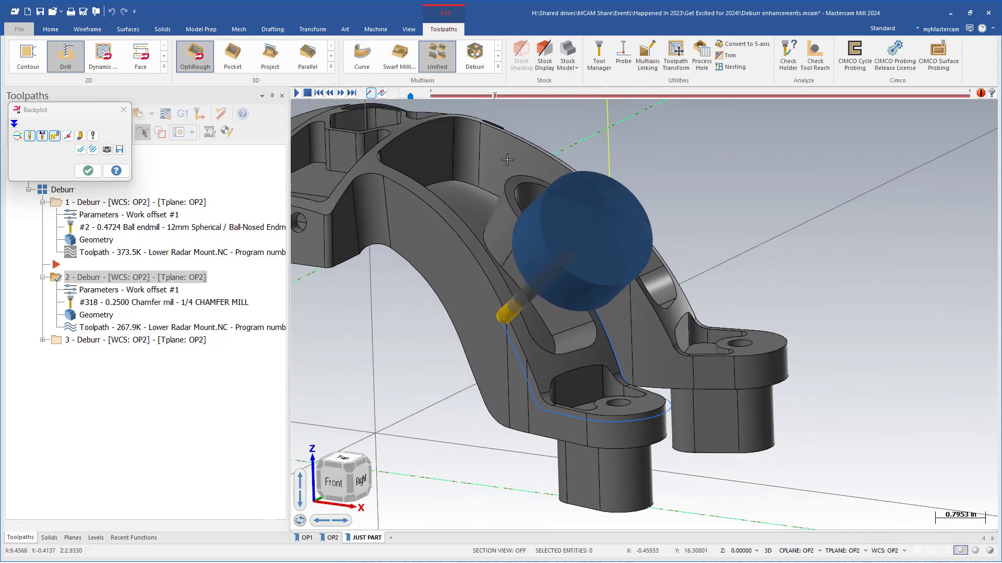
{"action": "left_click_drag", "start_coordinate": [495, 96], "coordinate": [549, 108]}
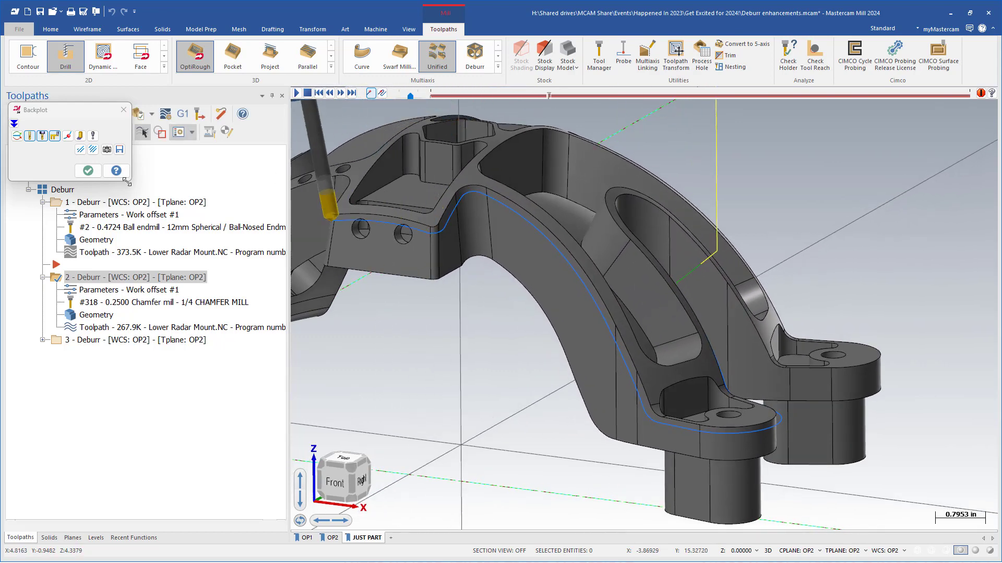
{"action": "left_click", "coordinate": [88, 171]}
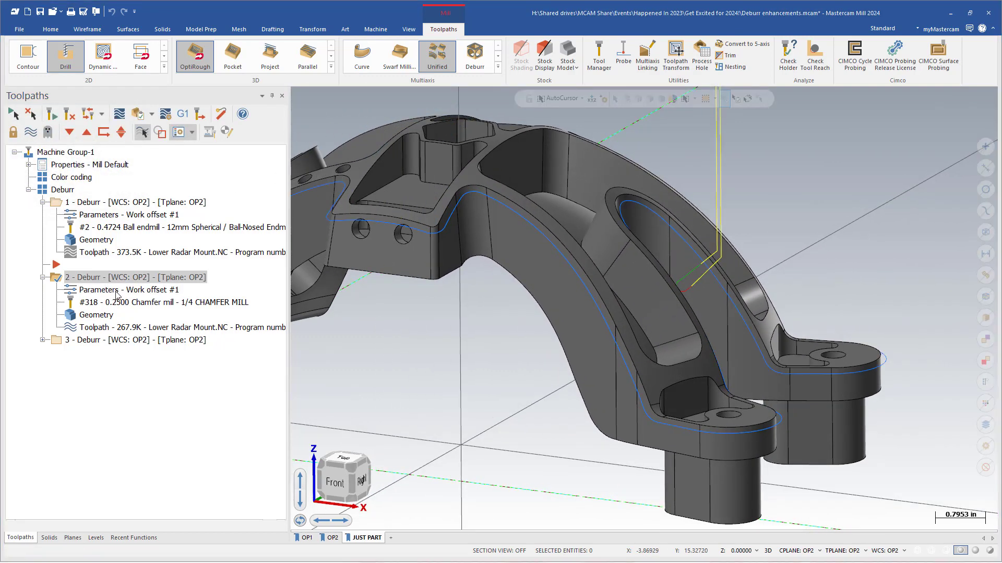
Review the second Deburr operation's cut pattern and edge shape width, and leave the parameters without saving
{"action": "left_click", "coordinate": [116, 293]}
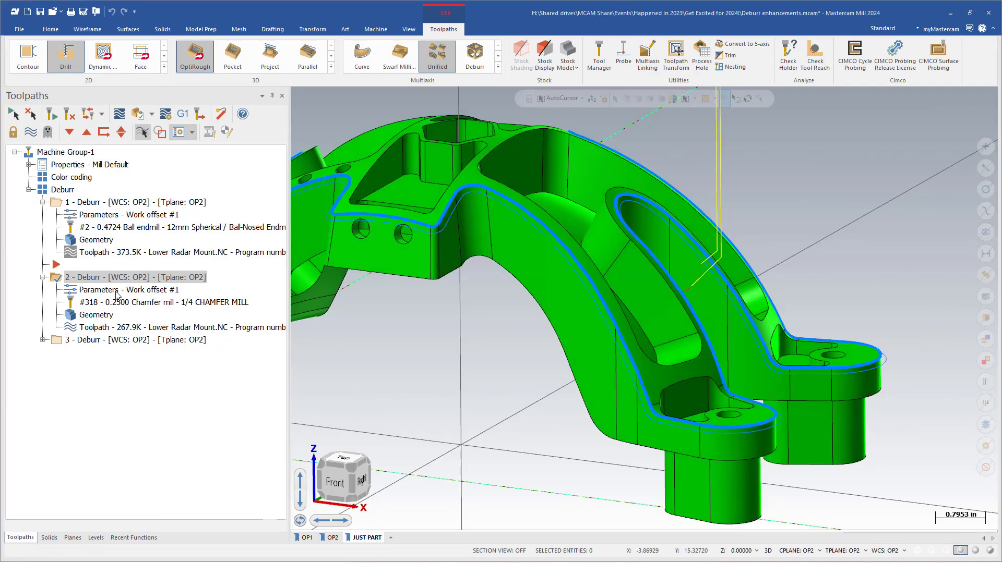
{"action": "left_click", "coordinate": [358, 222]}
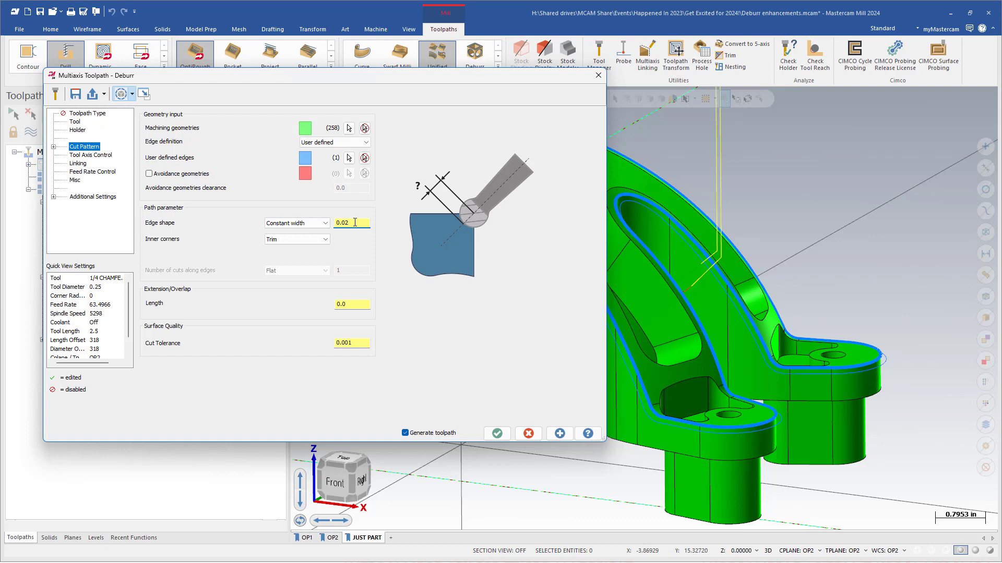
{"action": "left_click", "coordinate": [528, 433]}
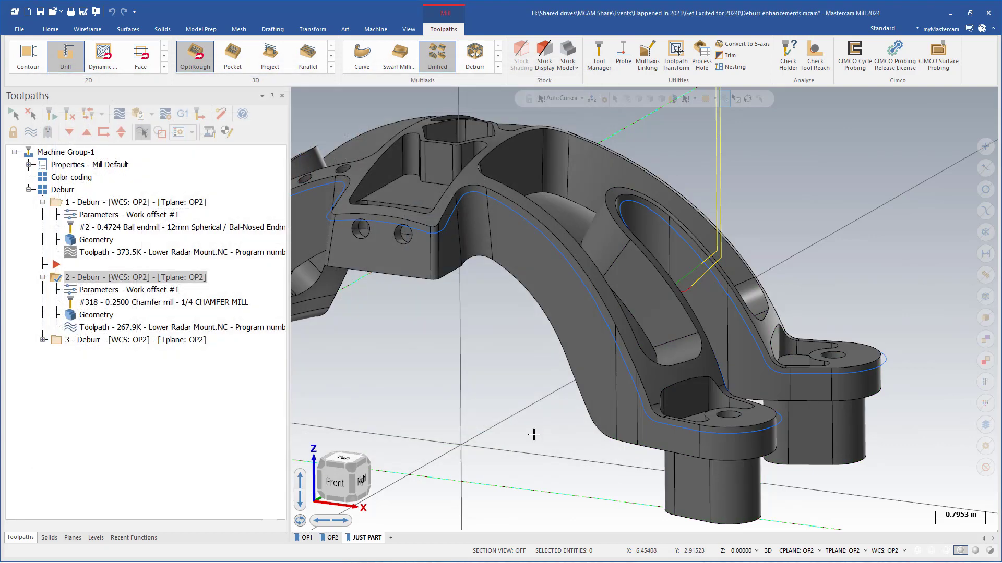
Expand the third Deburr operation and examine its dovetail cutter toolpath along the underside edge of the open window between the legs
{"action": "left_click", "coordinate": [86, 341]}
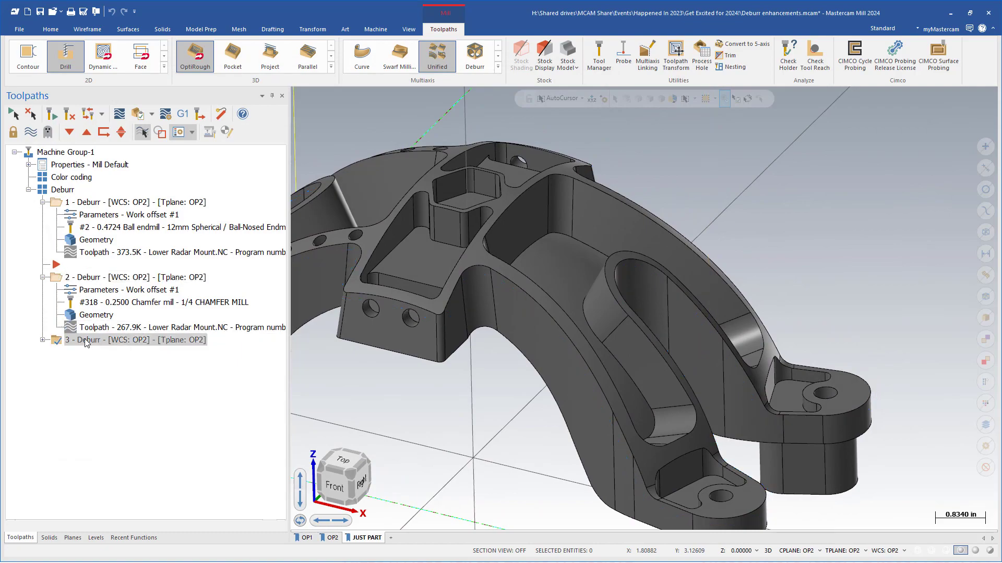
{"action": "left_click", "coordinate": [43, 341]}
{"action": "middle_click_drag", "start_coordinate": [360, 412], "coordinate": [587, 376]}
{"action": "scroll", "coordinate": [571, 363], "scroll_direction": "up", "scroll_amount": 1}
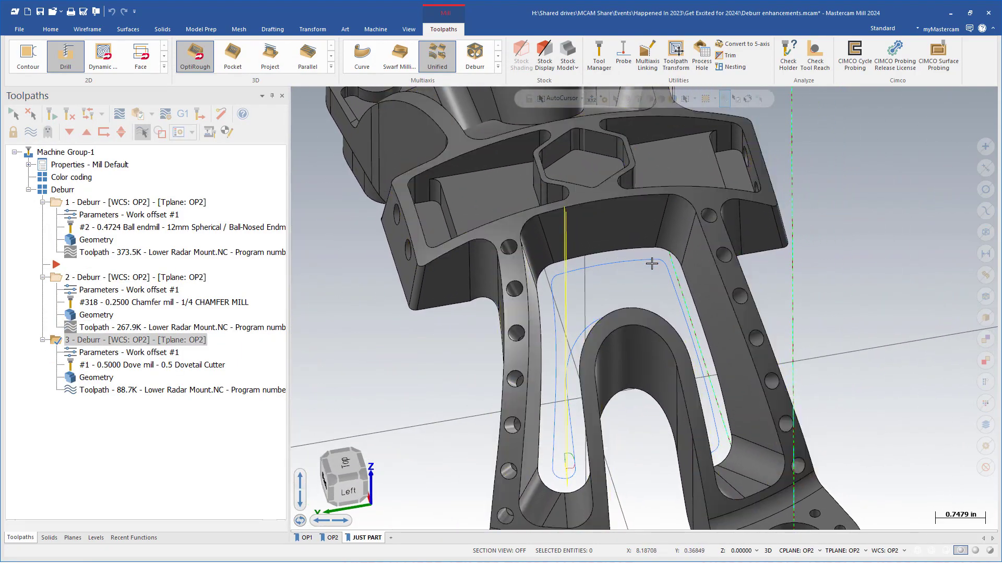
{"action": "middle_click_drag", "start_coordinate": [612, 282], "coordinate": [605, 249]}
{"action": "scroll", "coordinate": [611, 287], "scroll_direction": "down", "scroll_amount": 1}
{"action": "scroll", "coordinate": [606, 286], "scroll_direction": "down", "scroll_amount": 2}
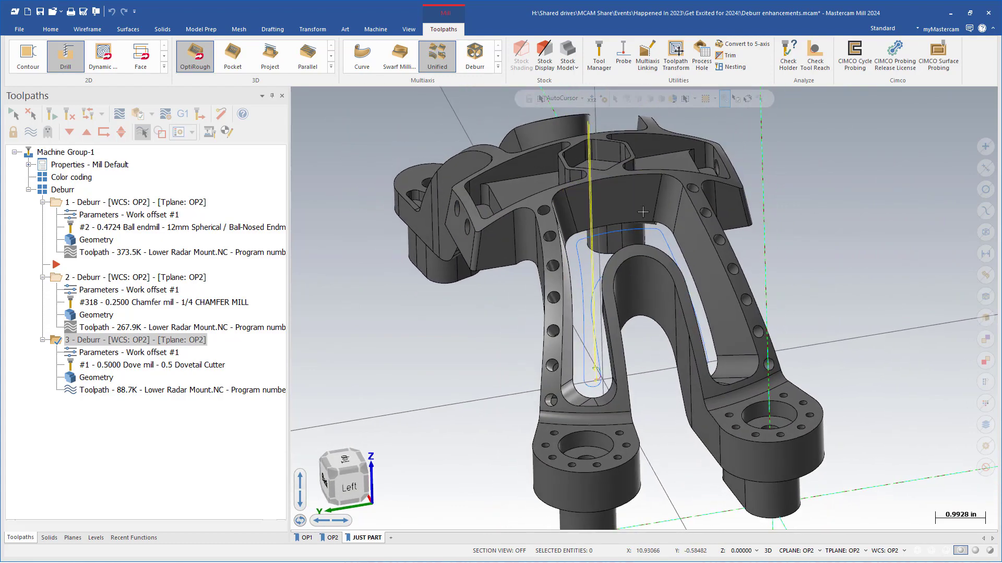
{"action": "middle_click_drag", "start_coordinate": [513, 310], "coordinate": [530, 374]}
{"action": "scroll", "coordinate": [719, 446], "scroll_direction": "up", "scroll_amount": 1}
{"action": "middle_click_drag", "start_coordinate": [719, 446], "coordinate": [731, 442]}
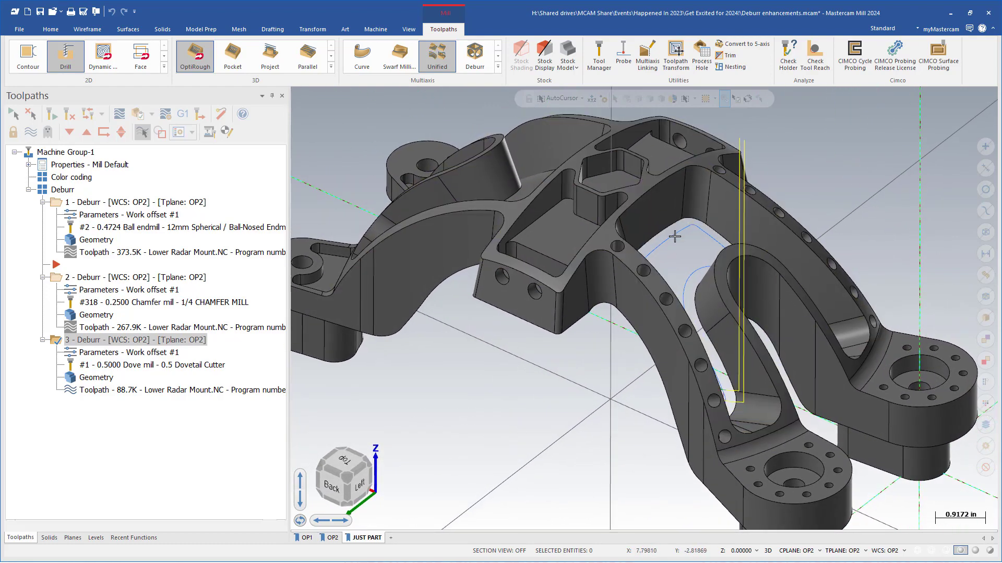
Backplot the third Deburr operation and examine the dovetail cutter's tilt along the lower edge of the window between the legs
{"action": "scroll", "coordinate": [688, 206], "scroll_direction": "up", "scroll_amount": 2}
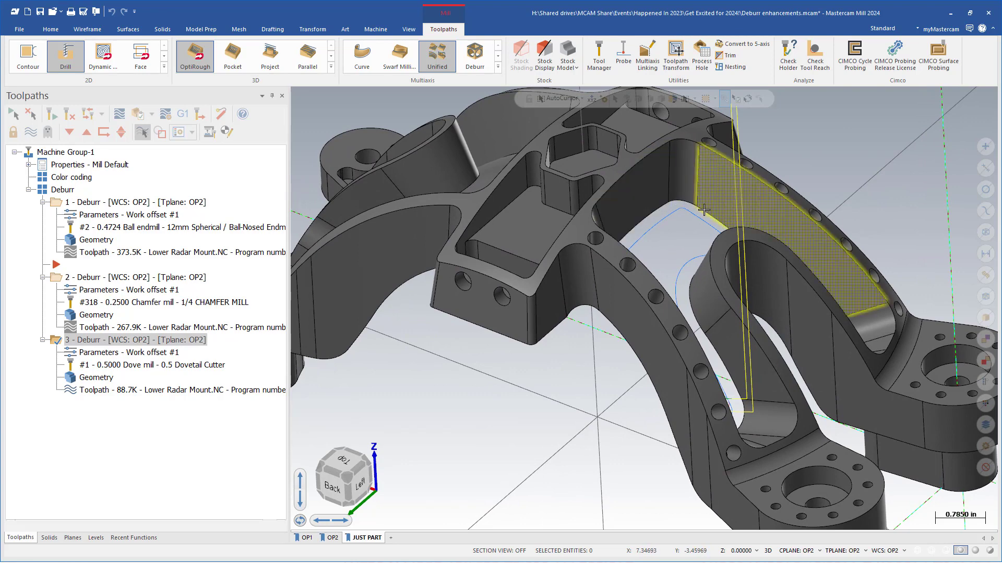
{"action": "left_click", "coordinate": [119, 114]}
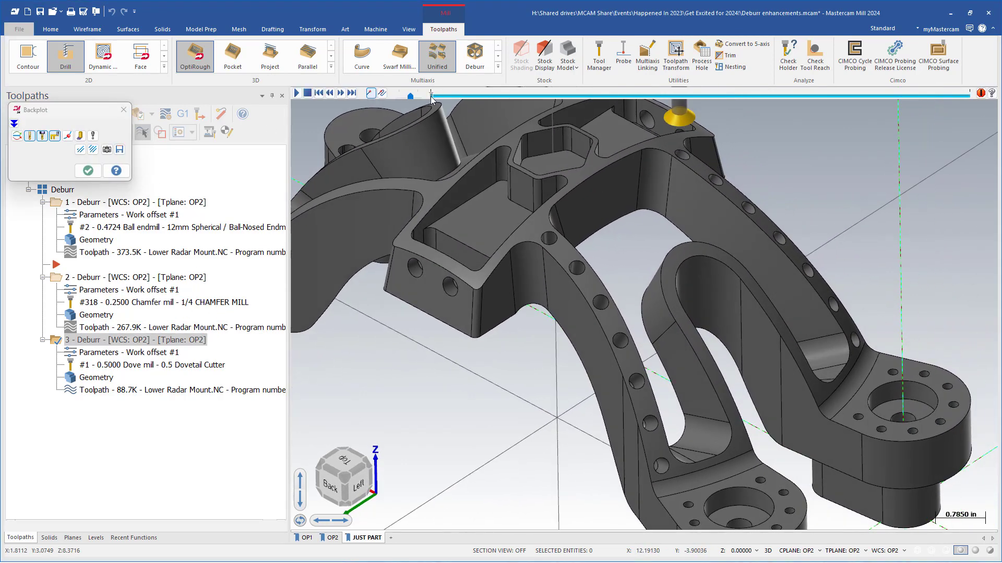
{"action": "left_click_drag", "start_coordinate": [431, 96], "coordinate": [674, 116]}
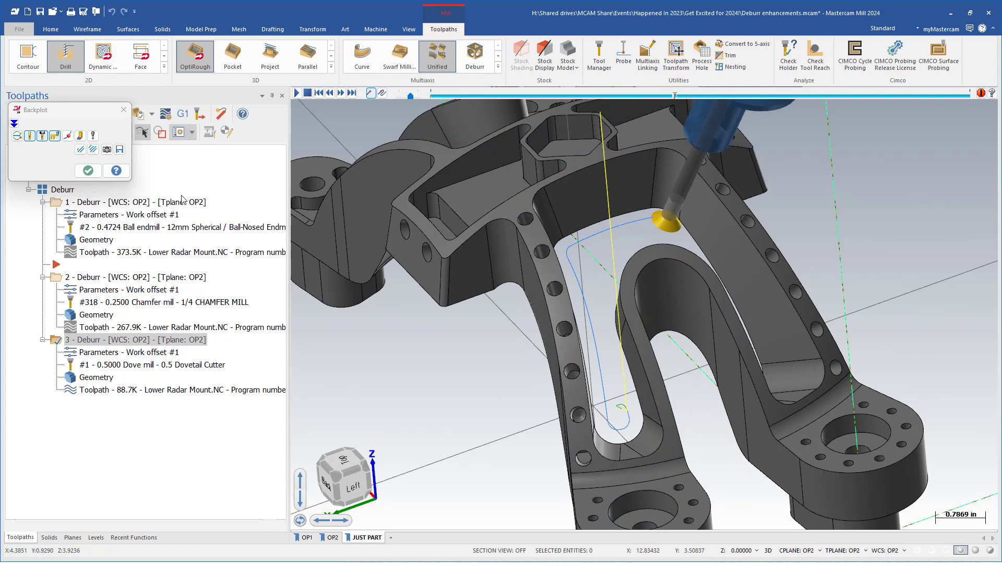
{"action": "left_click", "coordinate": [88, 171]}
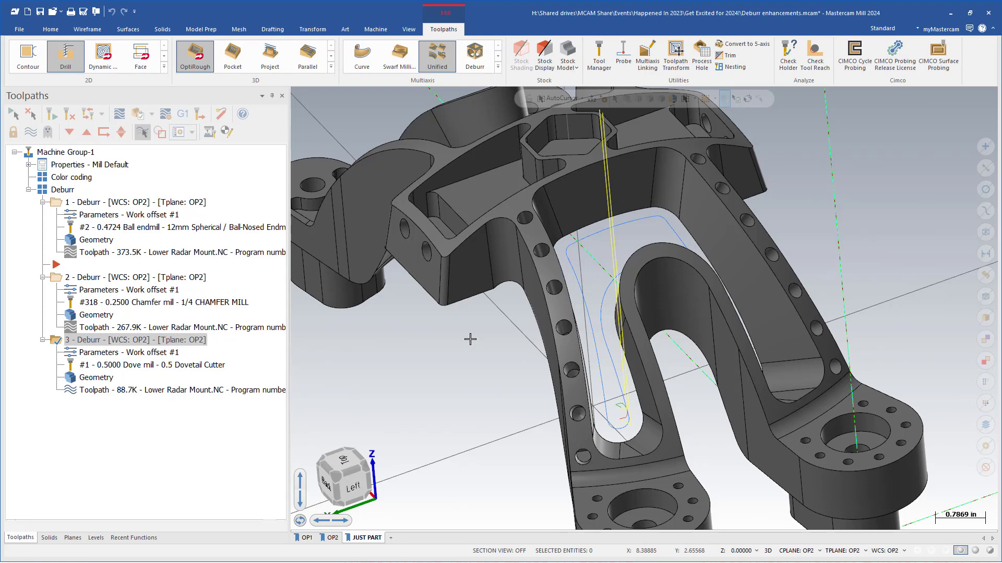
Review the third Deburr operation's cut pattern and its tool axis control clearances for holder, shank and shoulder, and leave the parameters without saving
{"action": "scroll", "coordinate": [492, 382], "scroll_direction": "down", "scroll_amount": 3}
{"action": "middle_click_drag", "start_coordinate": [491, 382], "coordinate": [499, 387]}
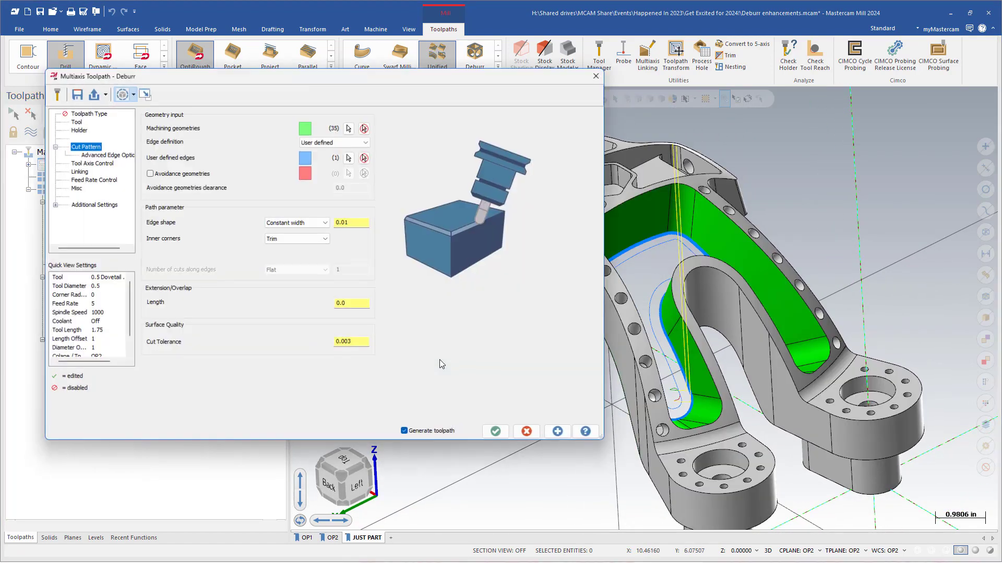
{"action": "left_click", "coordinate": [102, 165]}
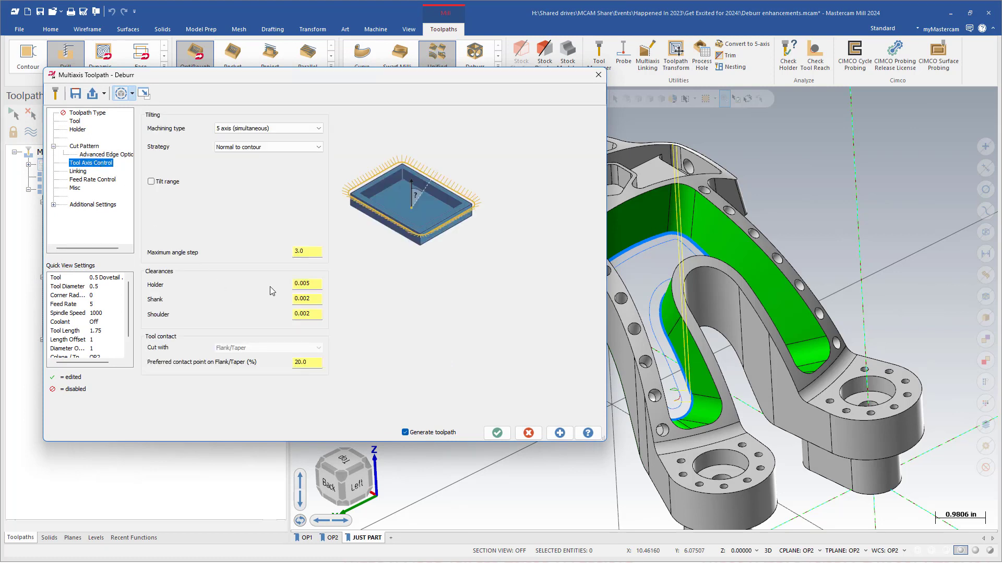
{"action": "left_click", "coordinate": [306, 284]}
{"action": "left_click", "coordinate": [316, 299]}
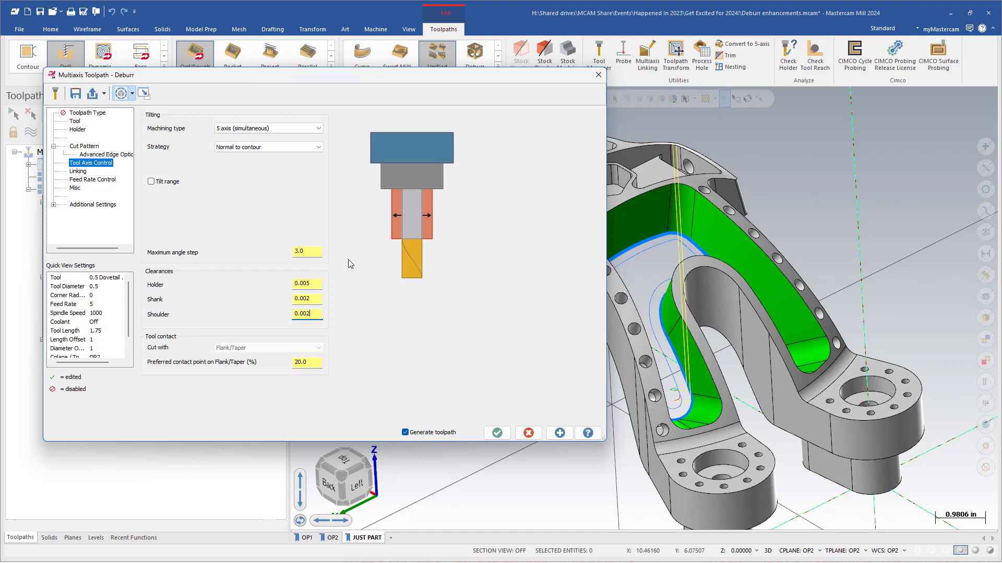
{"action": "left_click", "coordinate": [521, 433]}
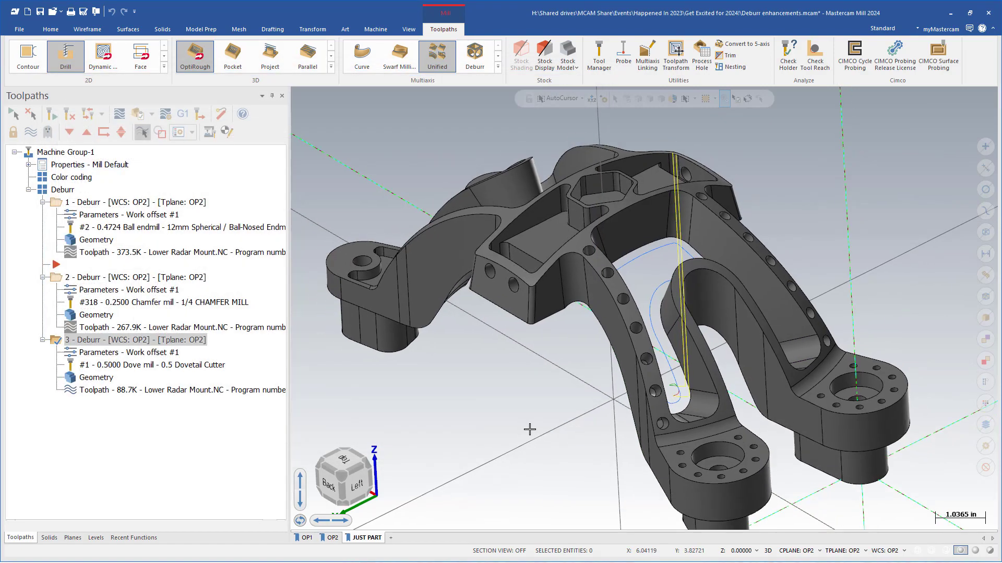